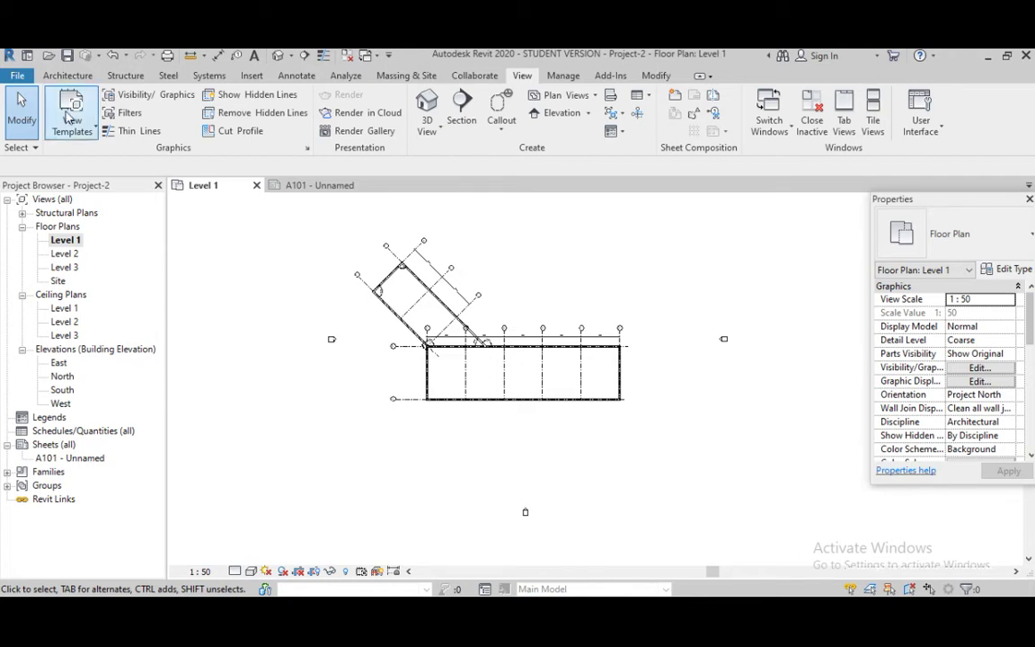
# - Draw a new scope box, Scope Box 5, around the rectangular horizontal wing on Level 1
pyautogui.click(72, 76)
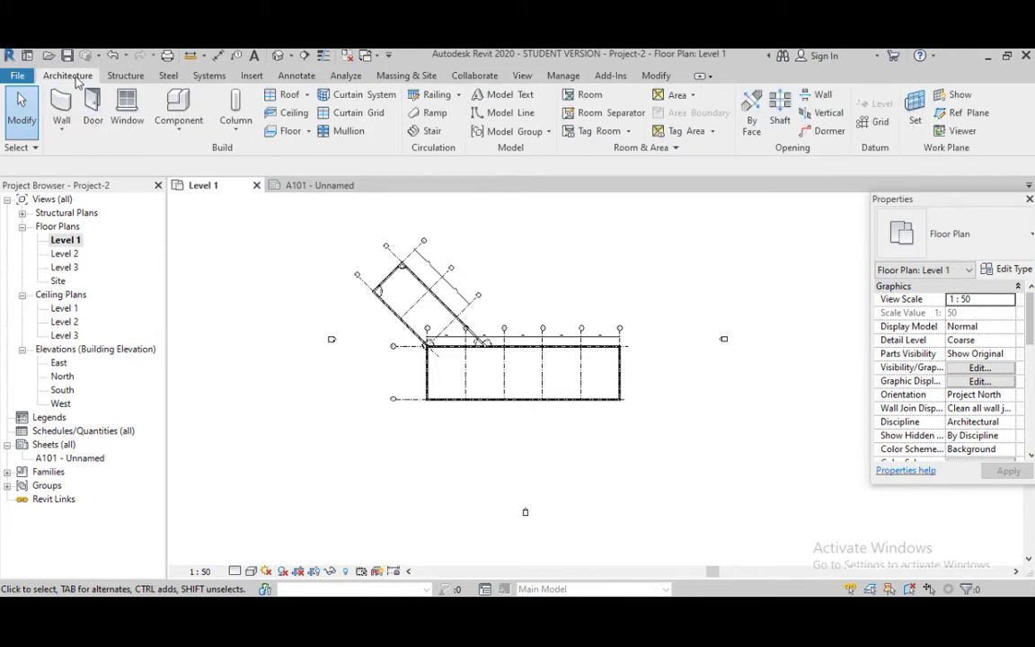
pyautogui.click(523, 77)
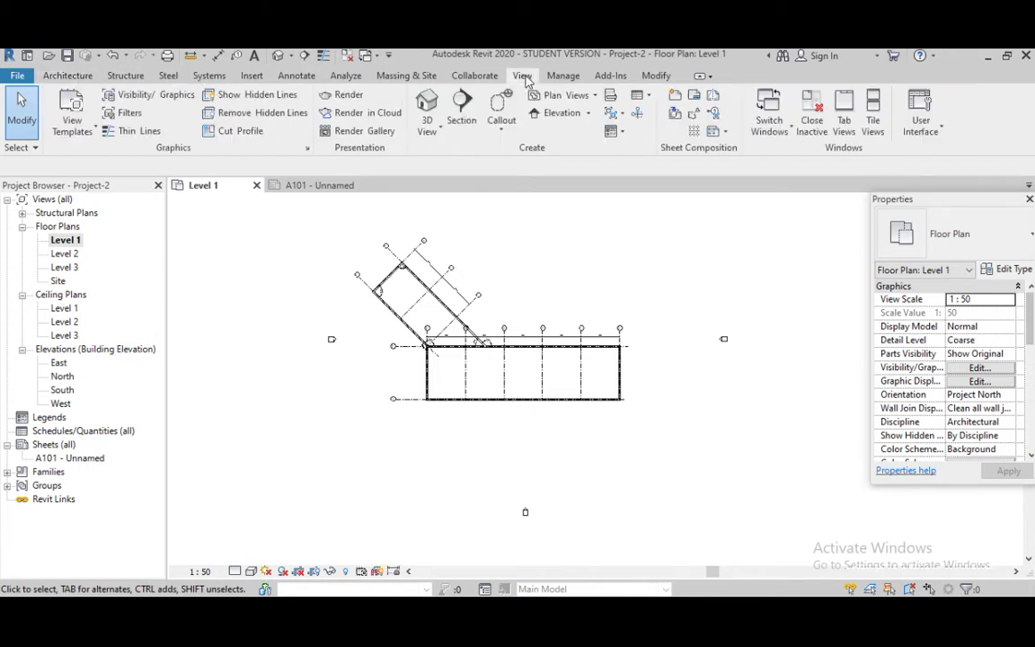
pyautogui.click(637, 114)
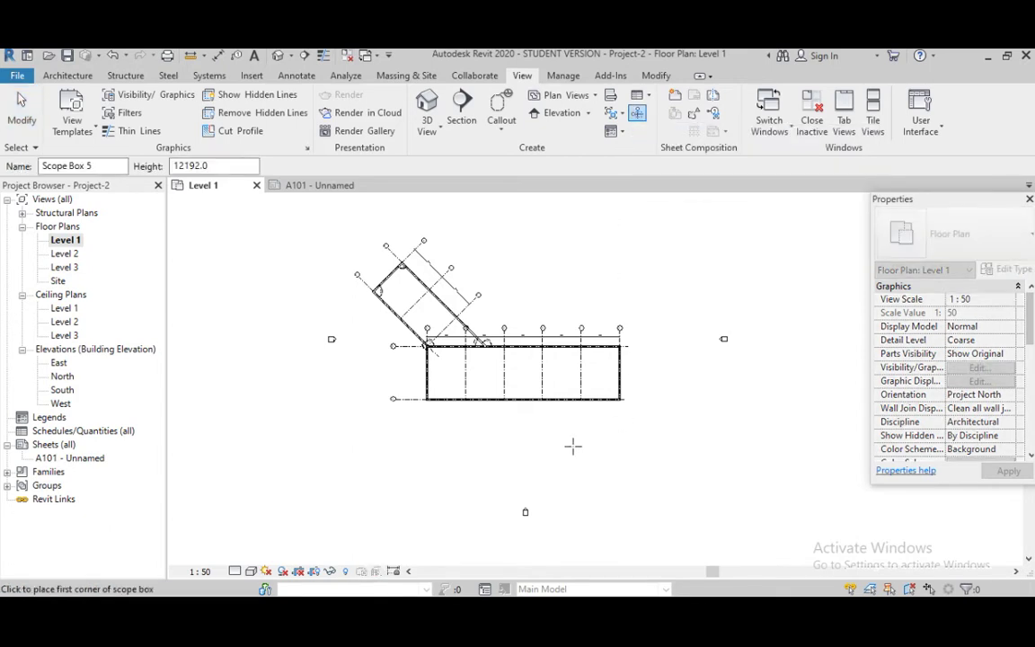
pyautogui.scroll(1, 396, 425)
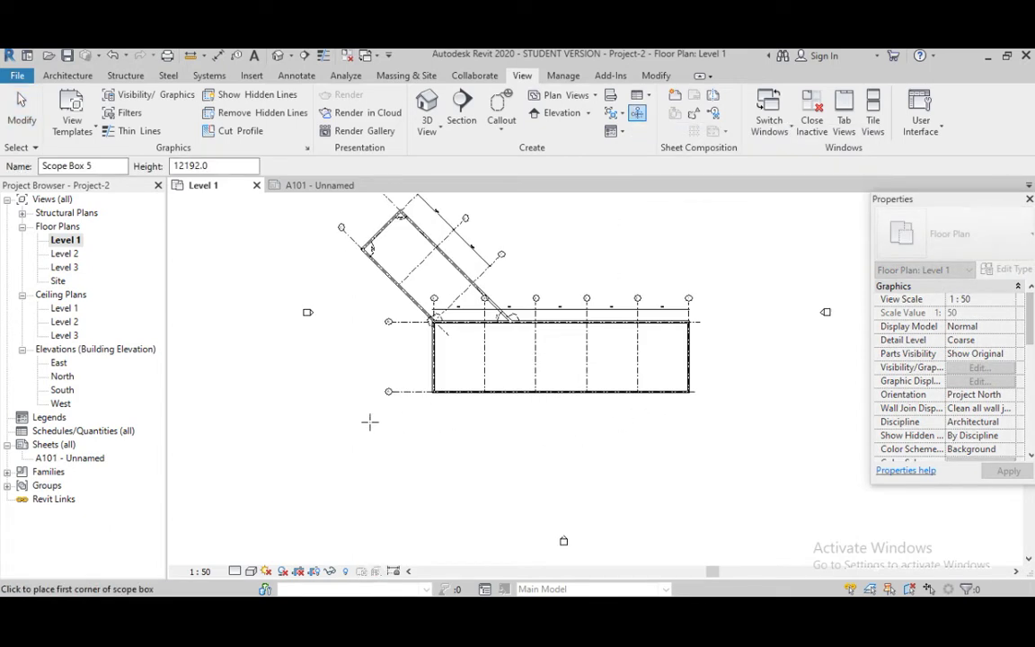
pyautogui.click(375, 413)
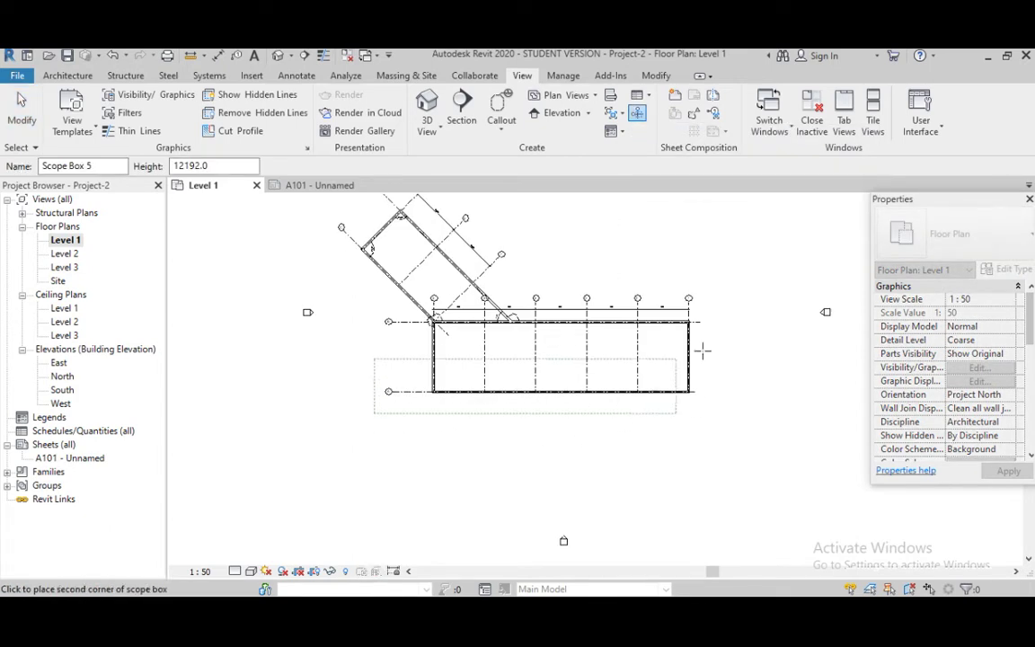
pyautogui.click(733, 286)
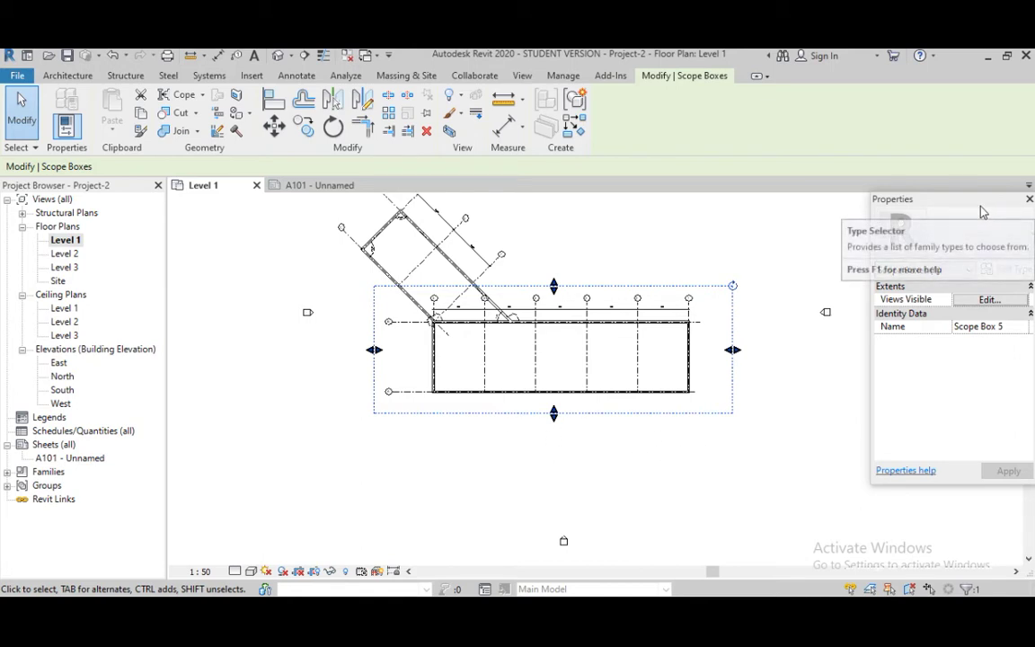
pyautogui.moveTo(977, 206); pyautogui.dragTo(920, 212)
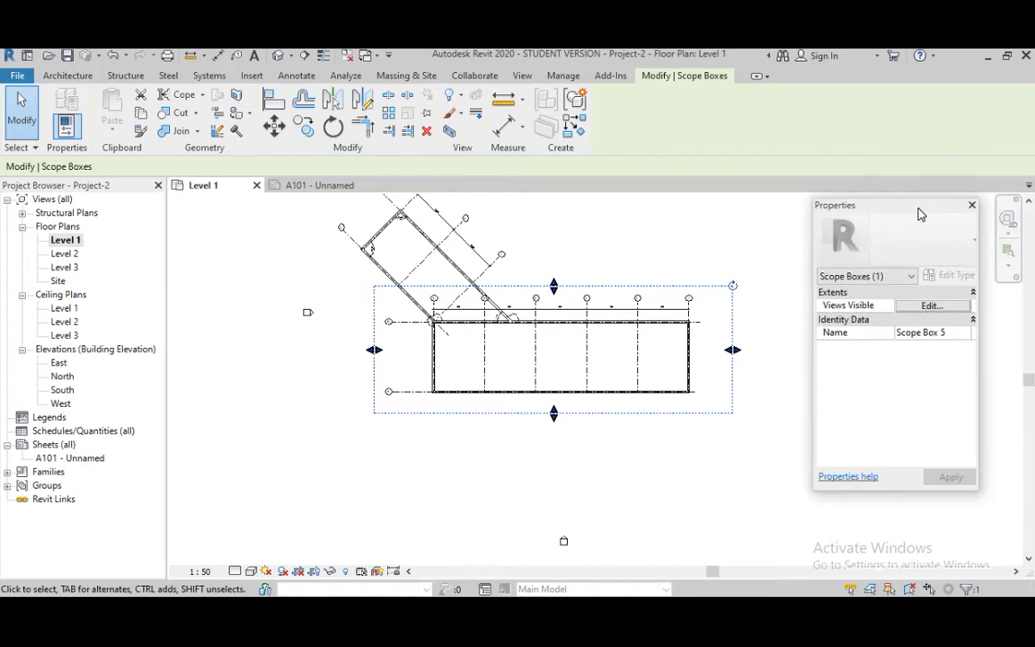
# - Replace the scope box's name with WING A in Properties, apply it, and deselect
pyautogui.click(951, 333)
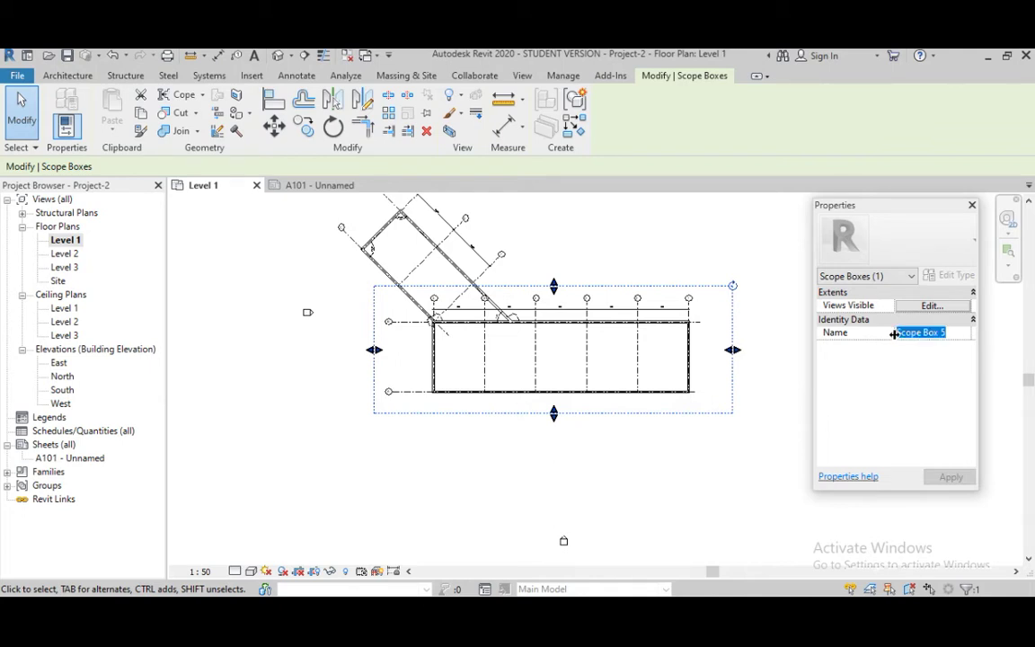
pyautogui.press('BackSpace')
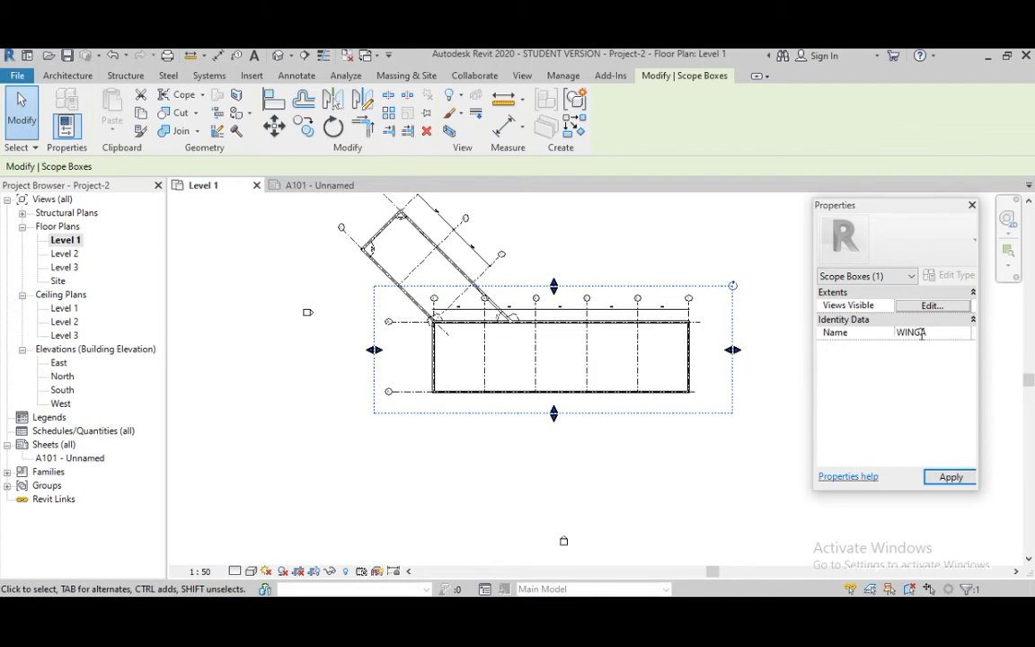
pyautogui.click(950, 477)
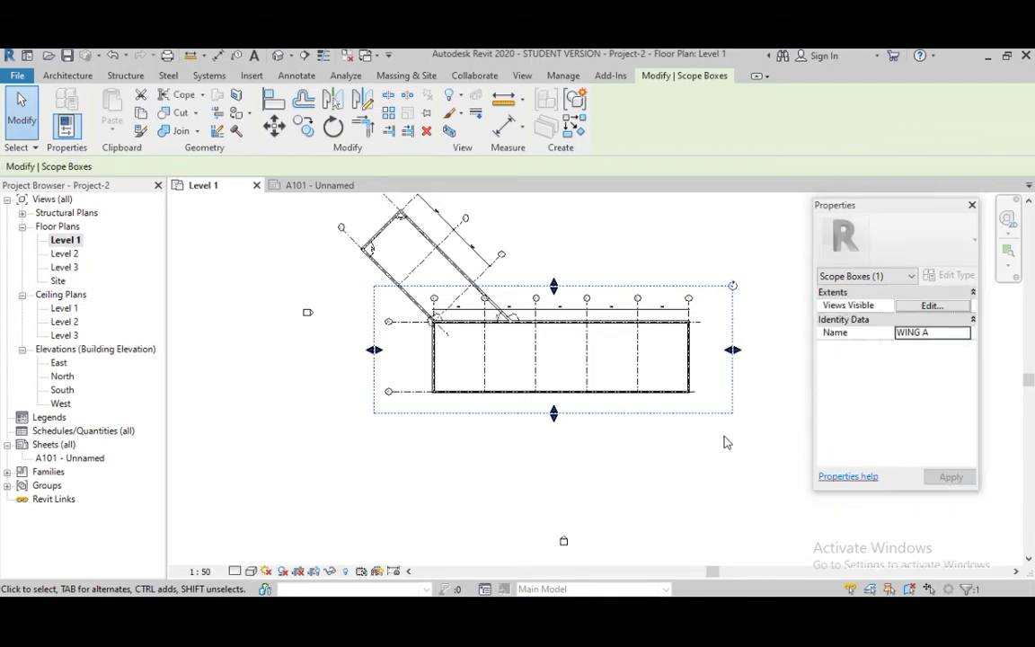
pyautogui.click(692, 471)
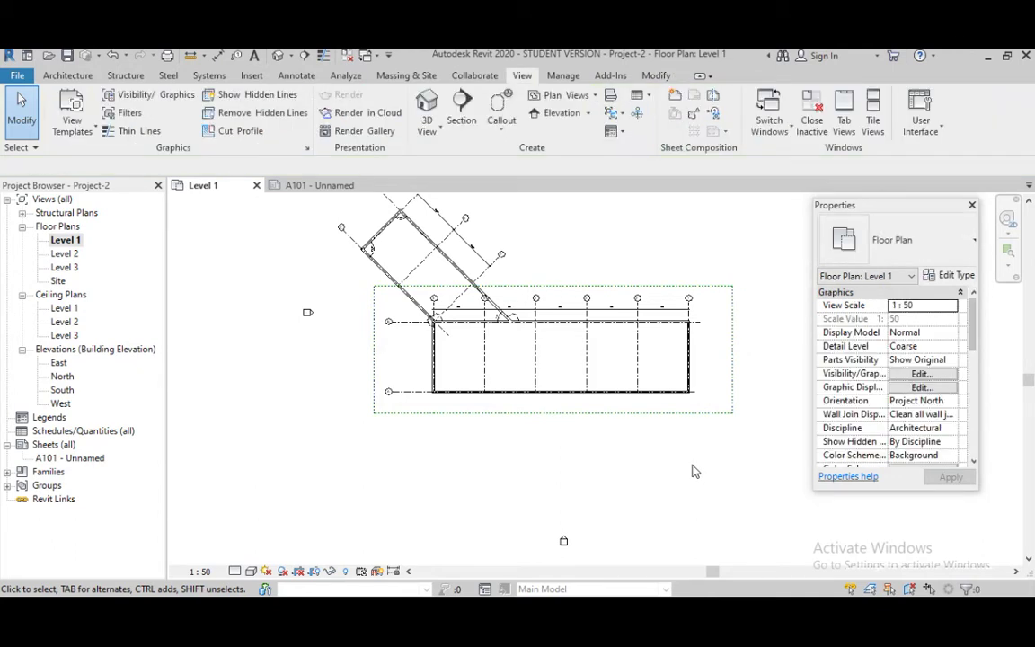
# - Draw a second scope box enclosing the angled wing of the Level 1 plan
pyautogui.scroll(-2, 557, 446)
pyautogui.scroll(3, 547, 335)
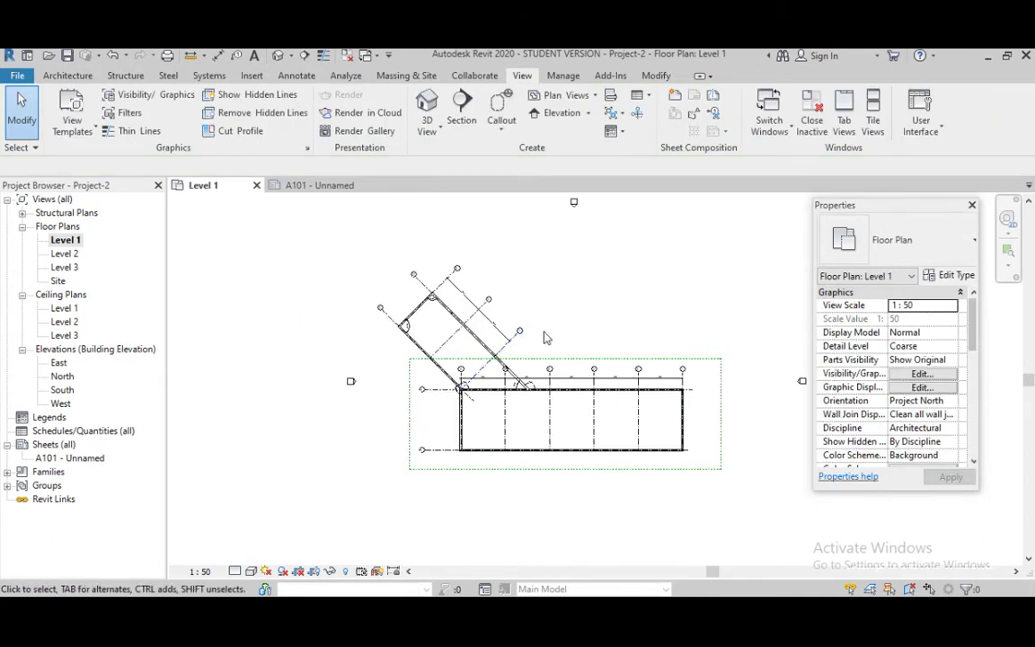
pyautogui.click(637, 112)
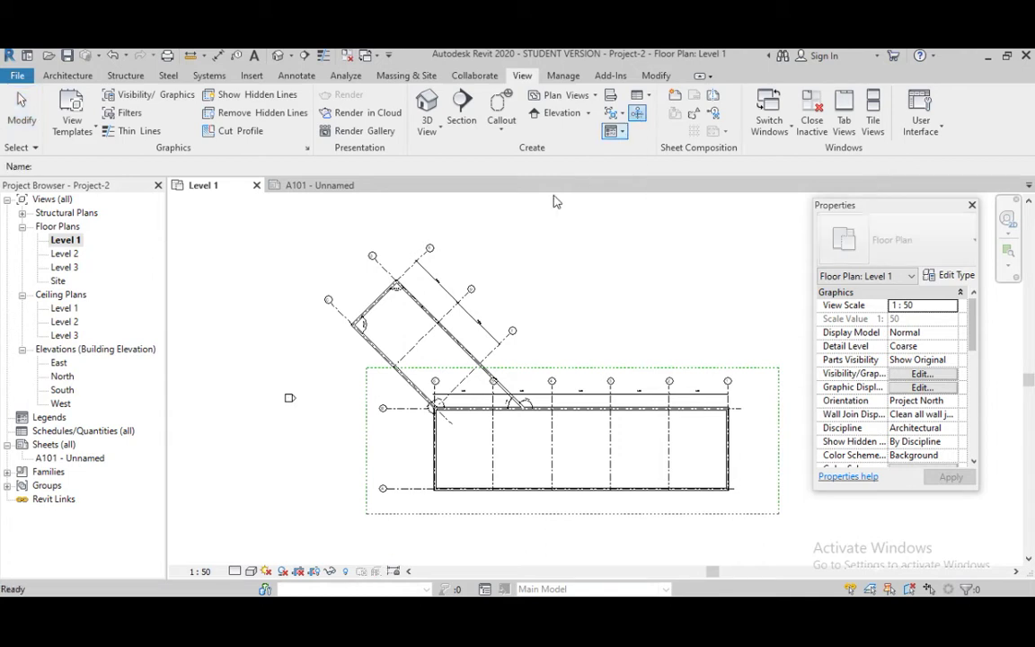
pyautogui.click(312, 235)
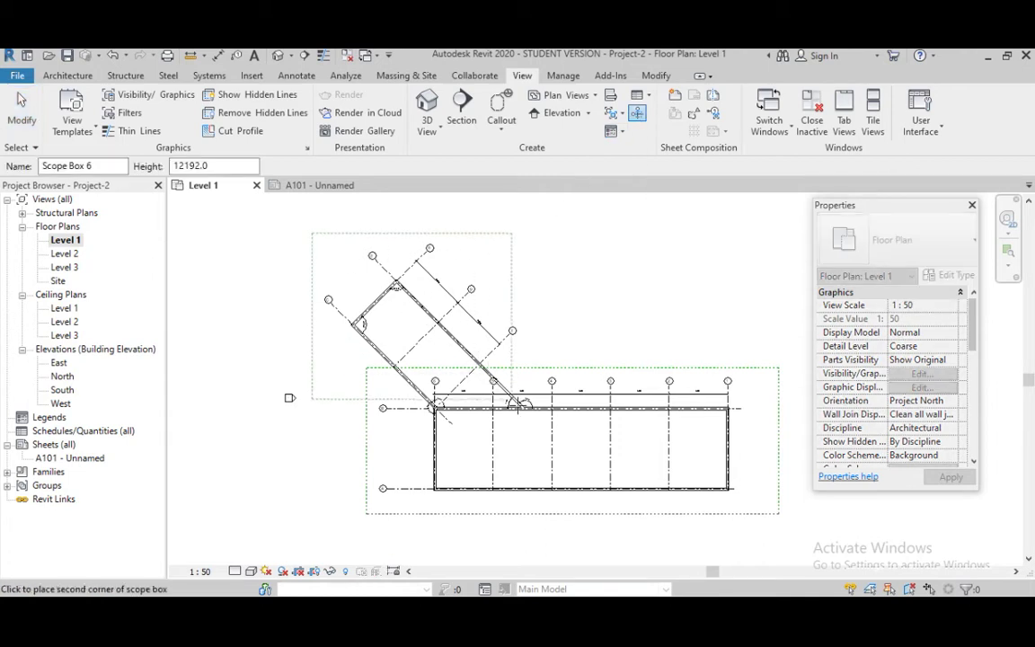
pyautogui.click(544, 447)
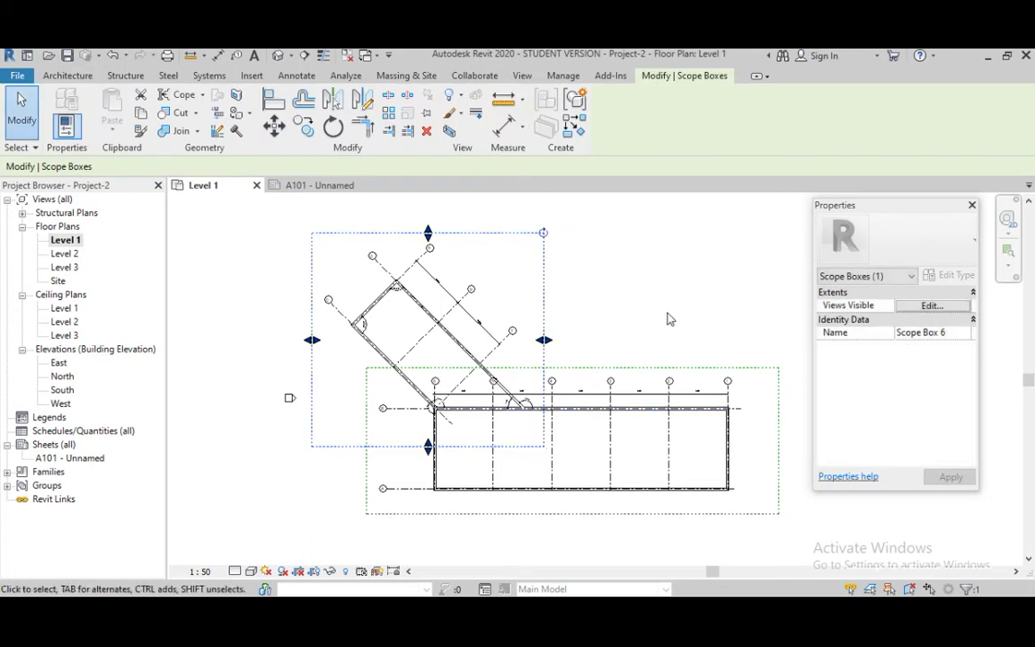
# - Rename the new scope box from Scope Box 6 to WING B
pyautogui.click(935, 332)
pyautogui.moveTo(944, 333); pyautogui.dragTo(874, 342)
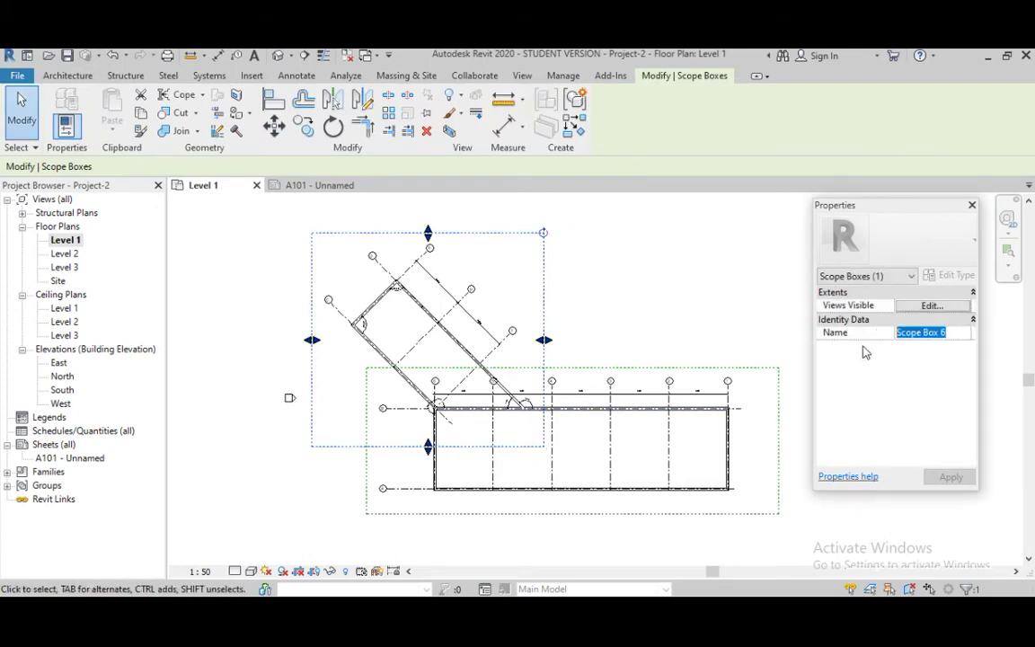
pyautogui.press('BackSpace')
pyautogui.write('W')
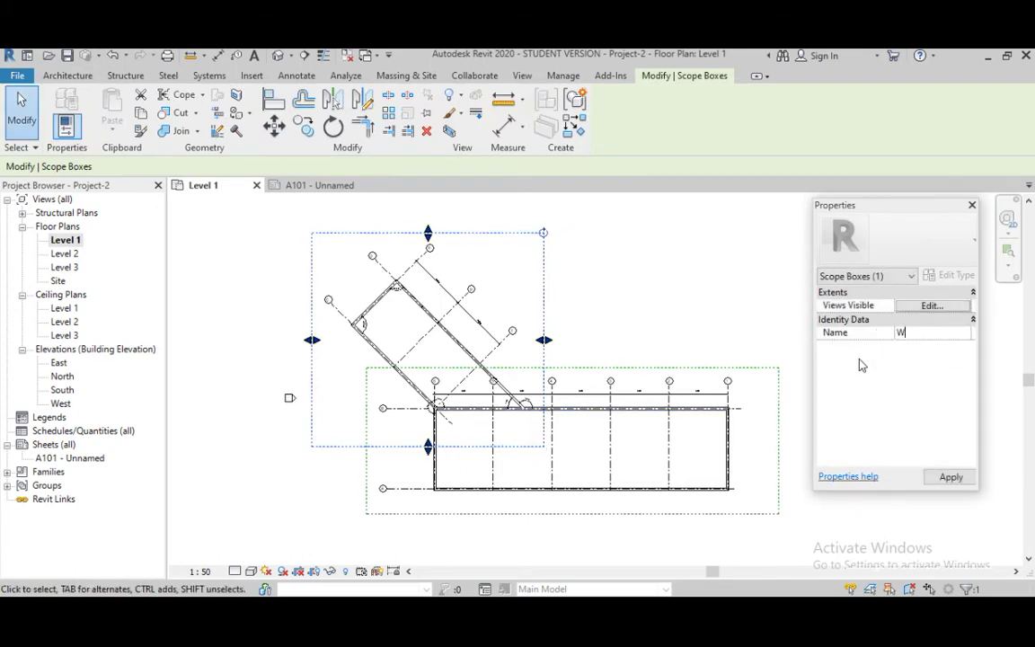
pyautogui.write('ING-B')
pyautogui.write('B')
# - Set WING B's Views Visible override to Visible for East, North, West and South elevations
pyautogui.click(951, 308)
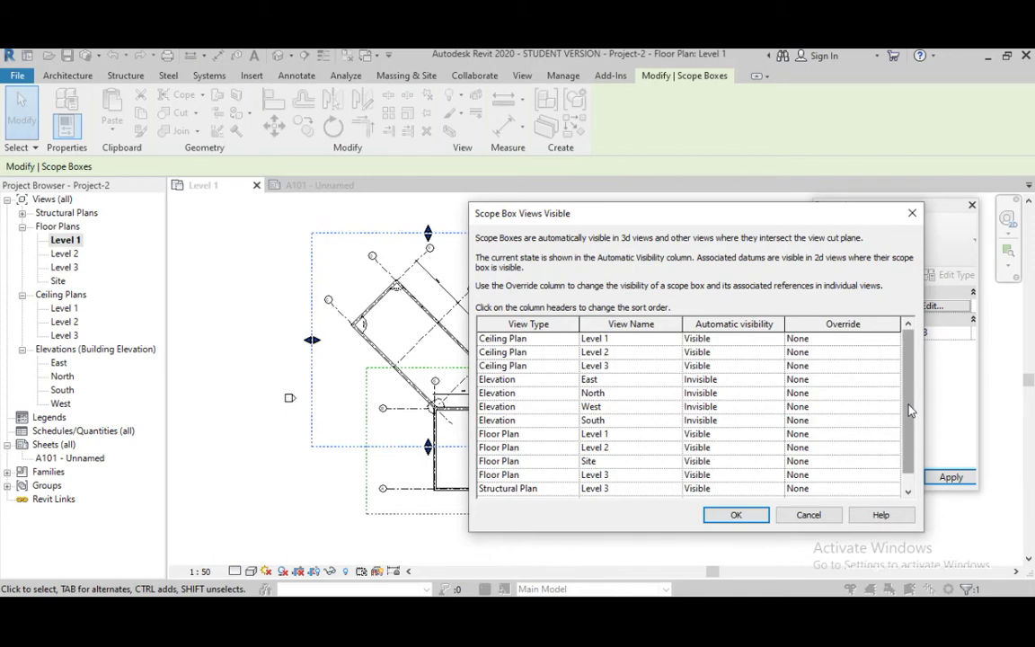
pyautogui.scroll(-1, 869, 421)
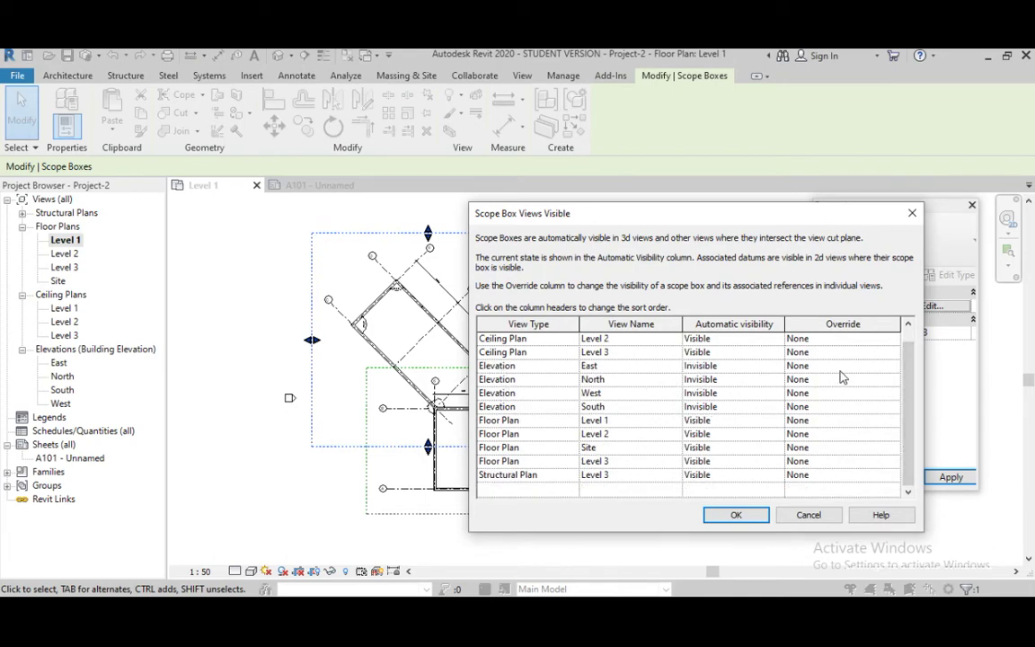
pyautogui.click(864, 368)
pyautogui.click(893, 368)
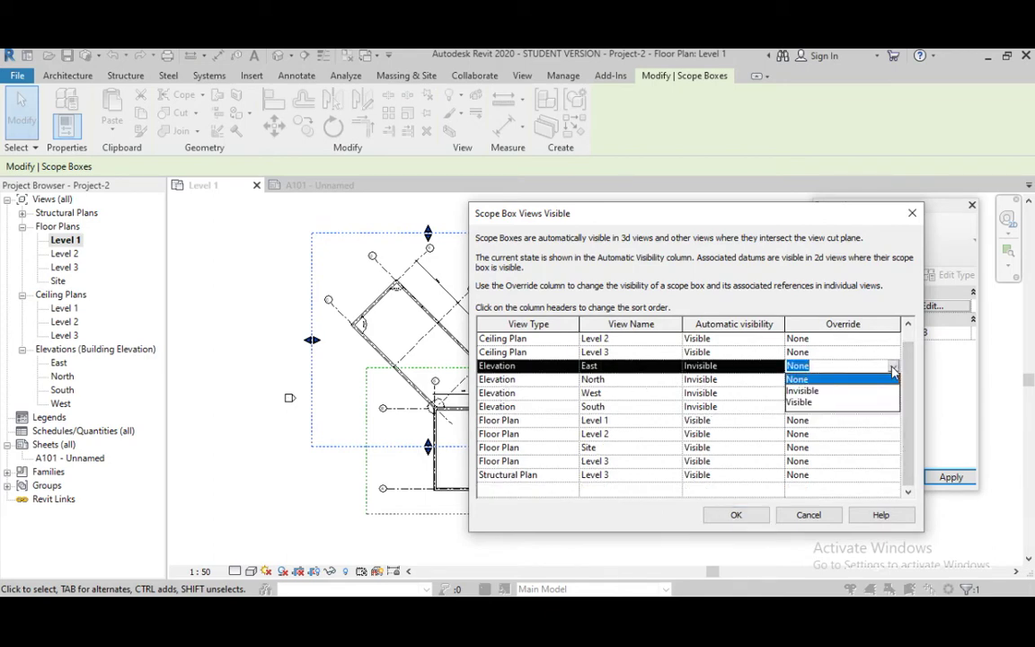
pyautogui.click(798, 404)
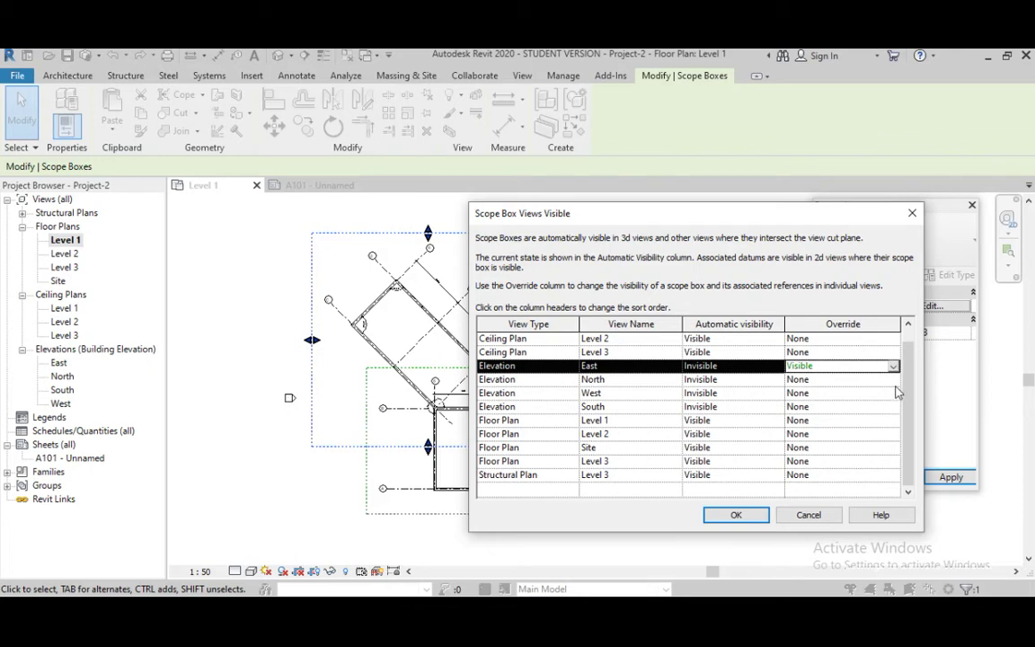
pyautogui.click(895, 382)
pyautogui.click(800, 417)
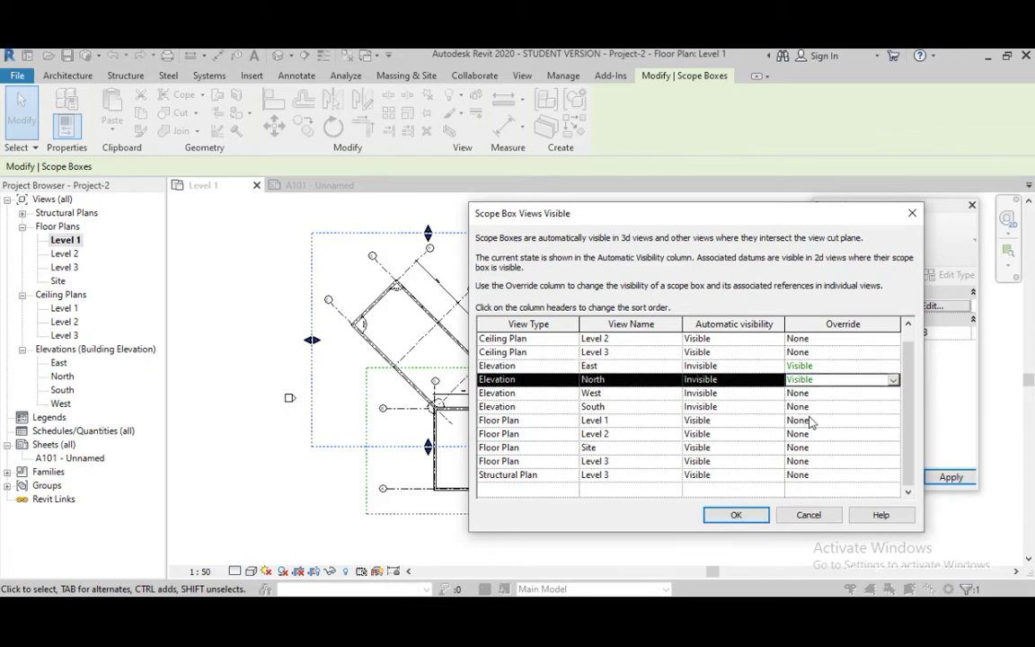
pyautogui.click(894, 396)
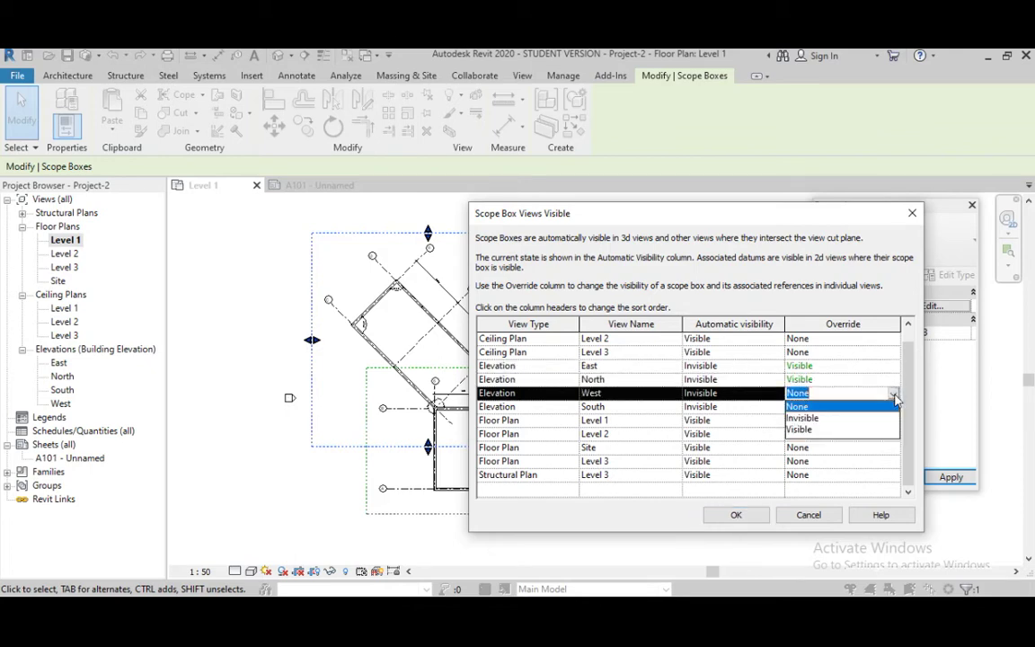
pyautogui.click(815, 433)
pyautogui.click(894, 406)
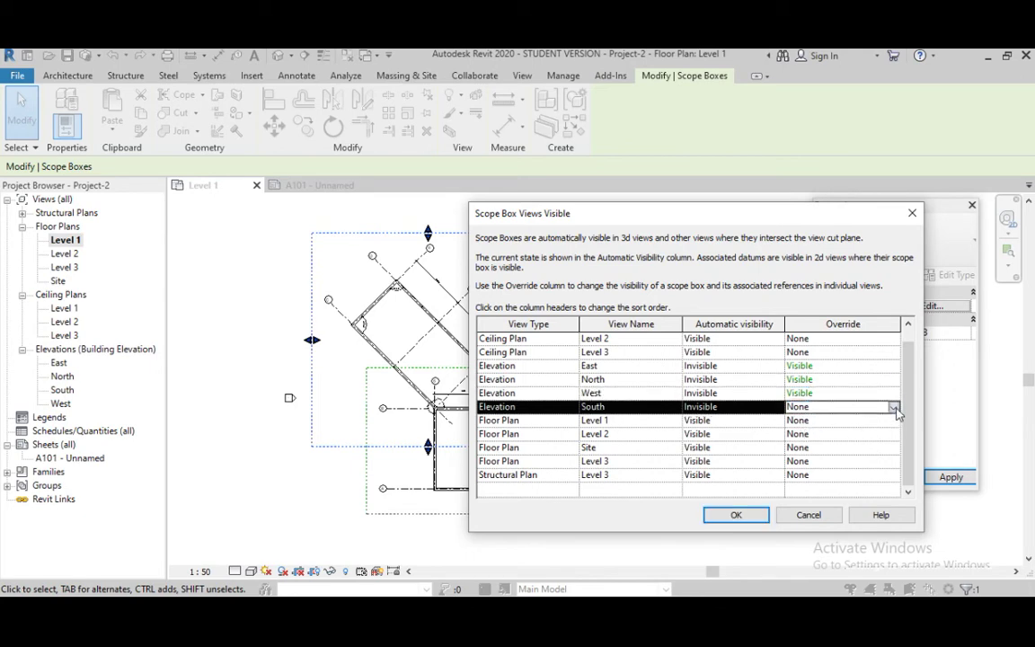
pyautogui.click(804, 444)
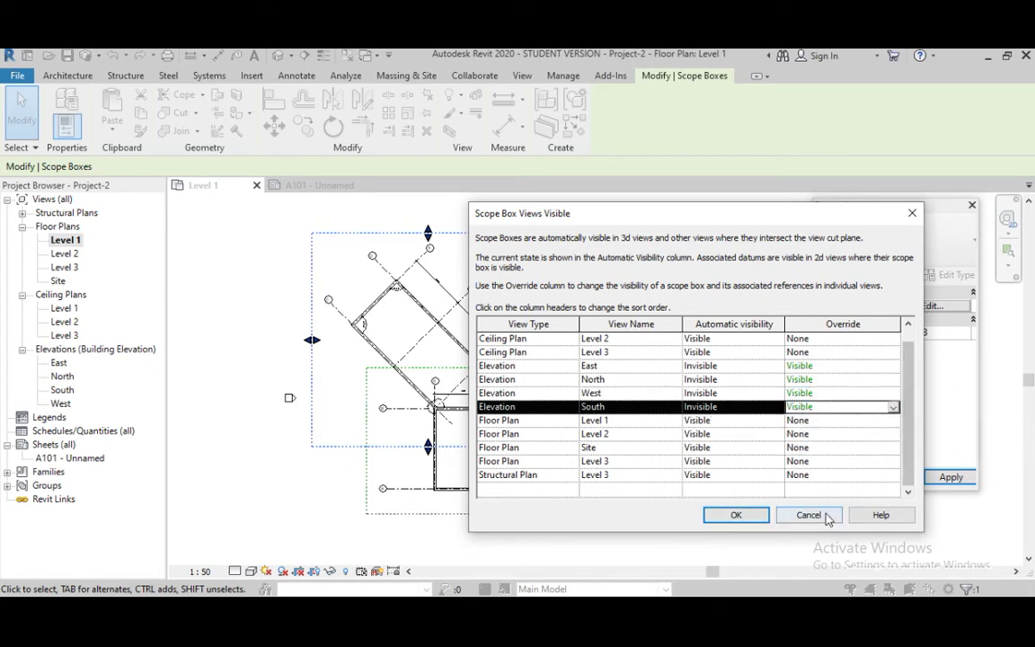
pyautogui.click(736, 515)
pyautogui.click(712, 328)
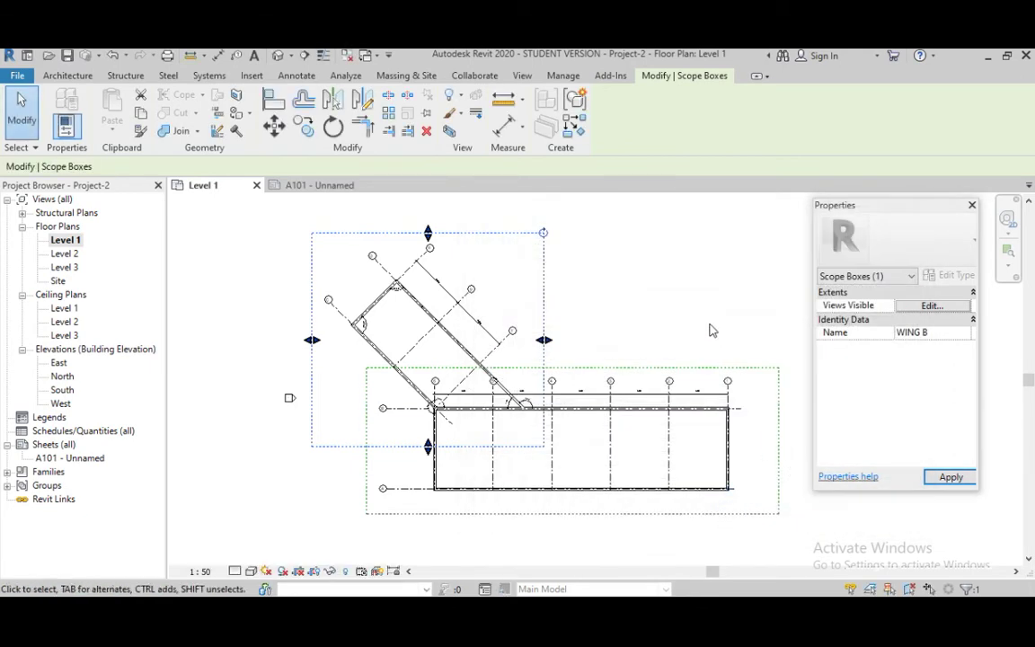
# - Select WING A and set its East and North elevation overrides to Visible
pyautogui.click(642, 369)
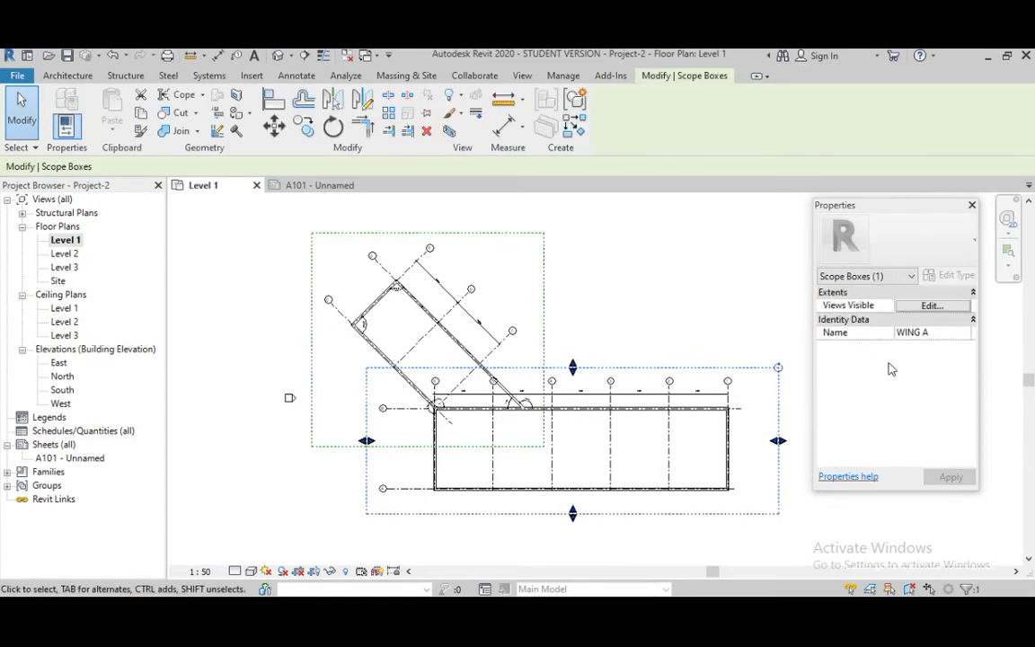
pyautogui.click(942, 307)
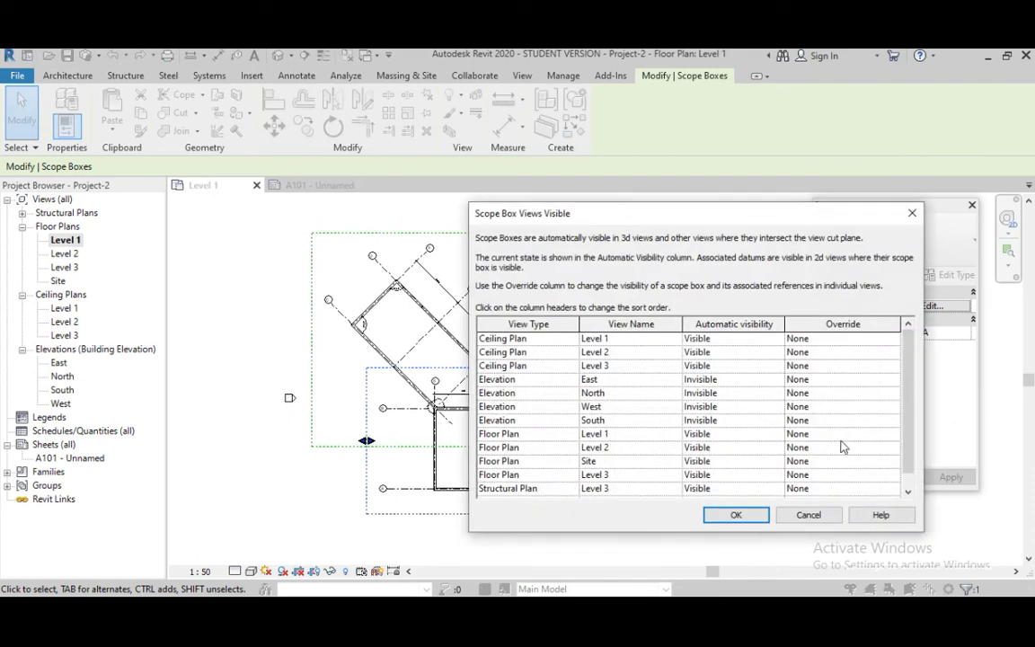
pyautogui.click(889, 380)
pyautogui.click(858, 416)
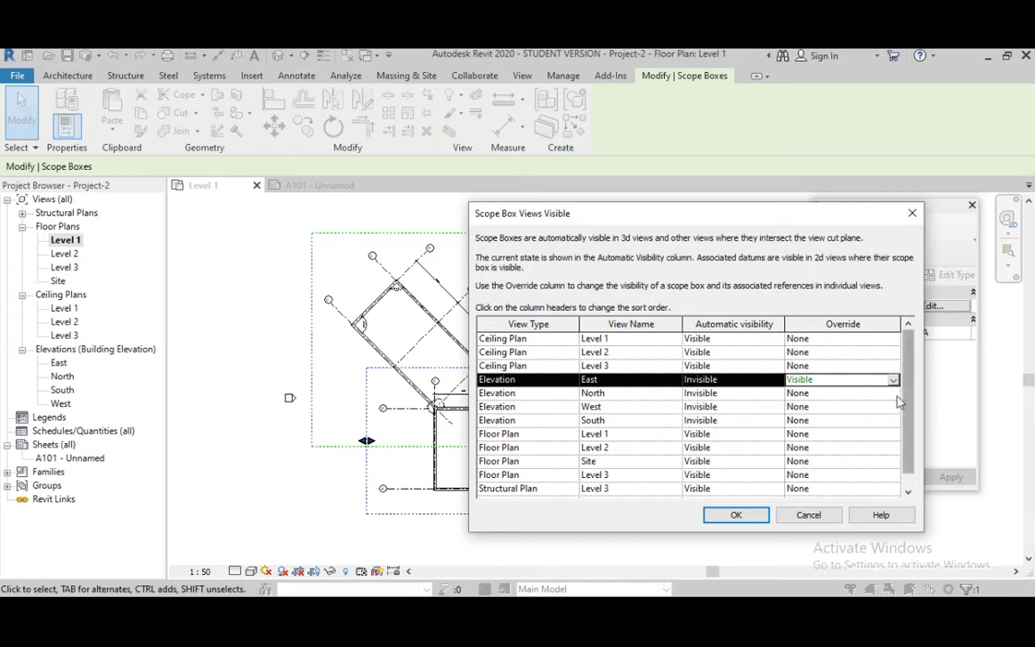
pyautogui.click(823, 393)
pyautogui.click(807, 430)
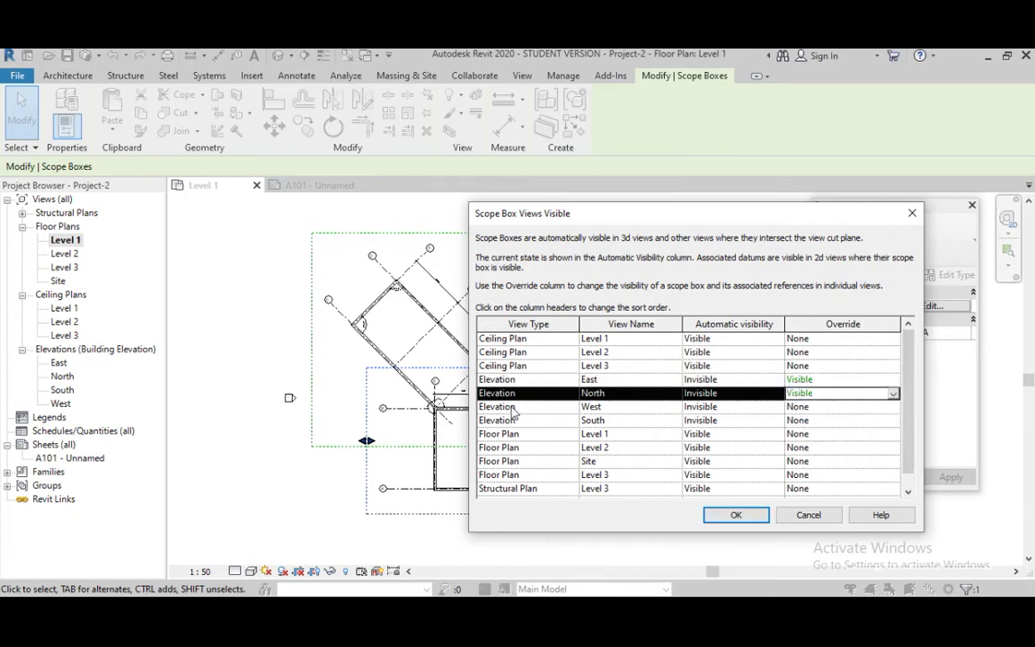
# - Set WING A's West and South elevation overrides to Visible and confirm the dialog
pyautogui.click(800, 407)
pyautogui.click(895, 409)
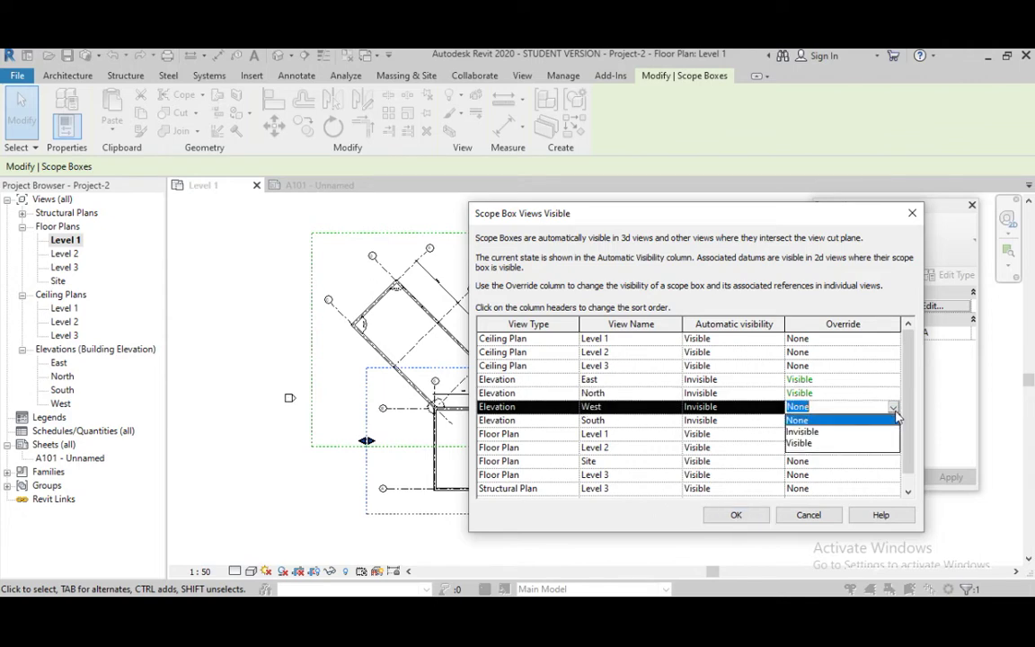
pyautogui.click(800, 443)
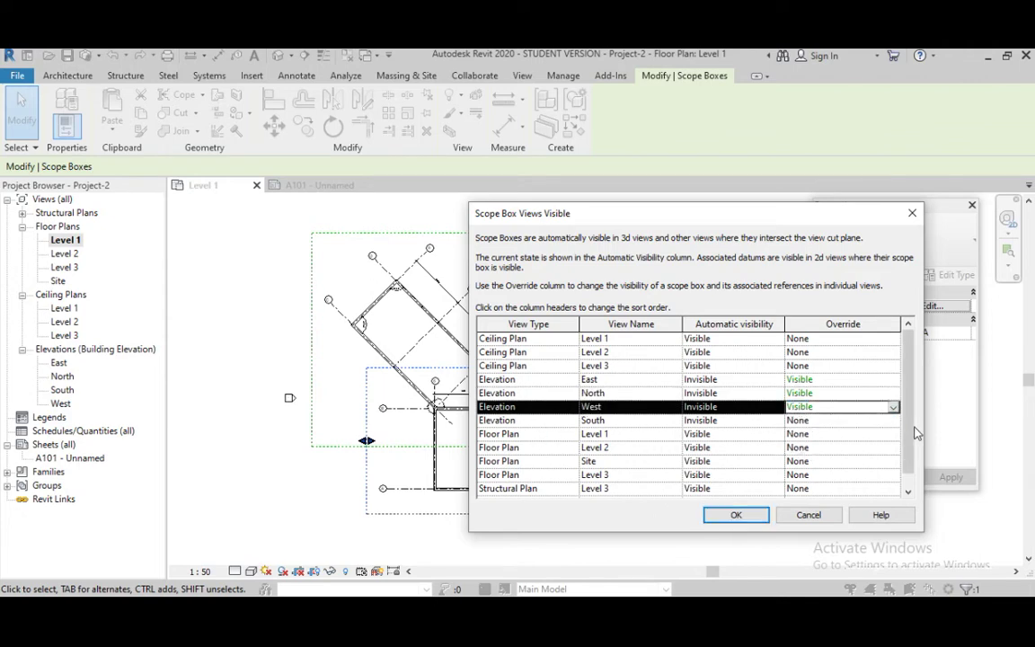
pyautogui.click(884, 420)
pyautogui.click(894, 423)
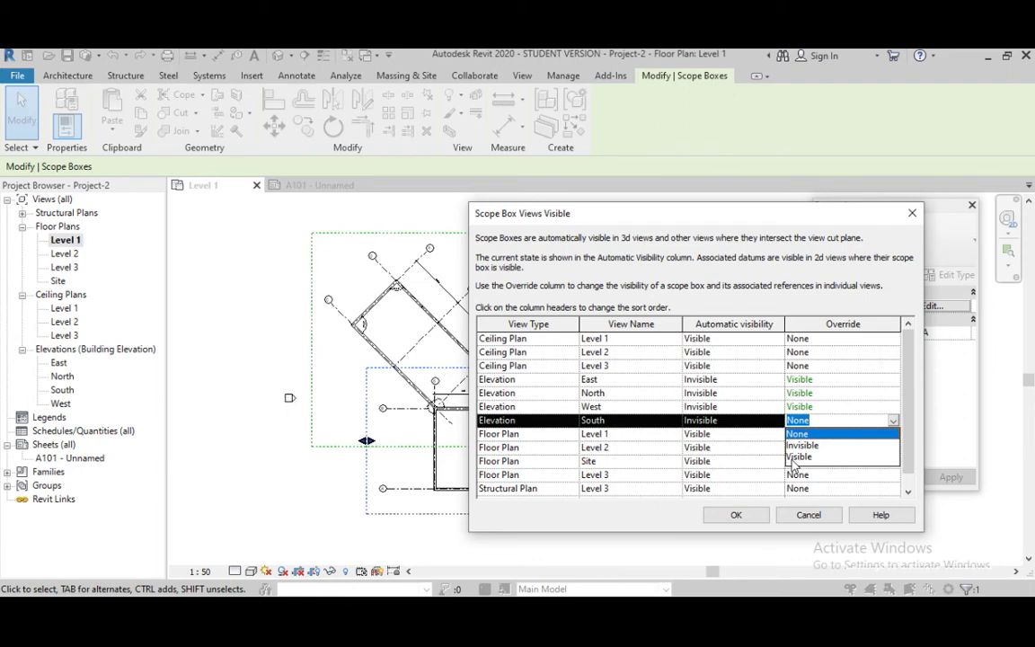
pyautogui.click(798, 461)
pyautogui.click(736, 516)
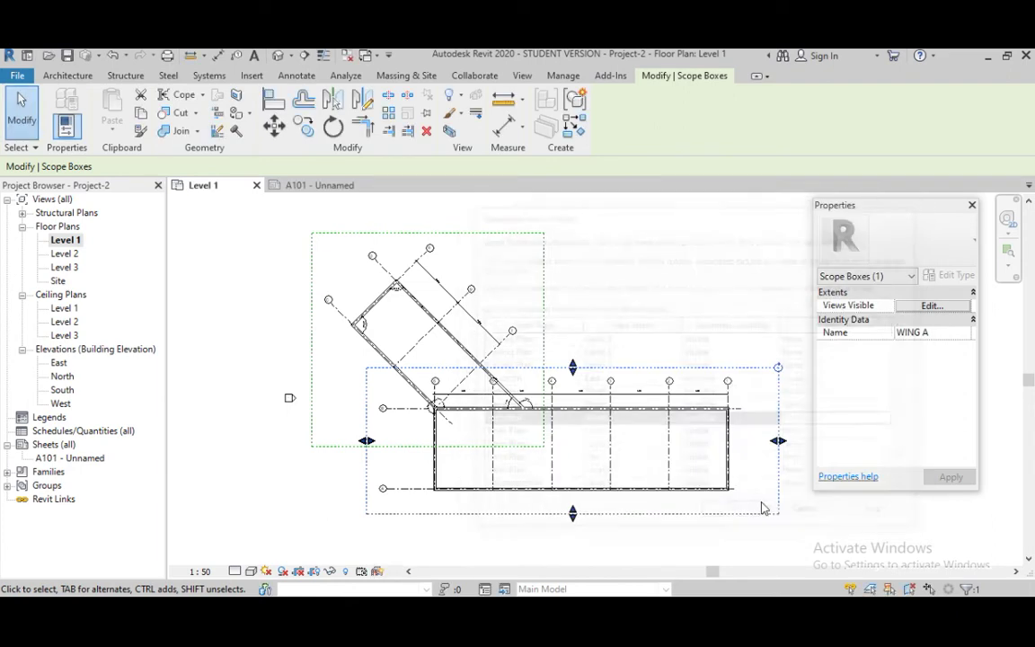
pyautogui.click(726, 337)
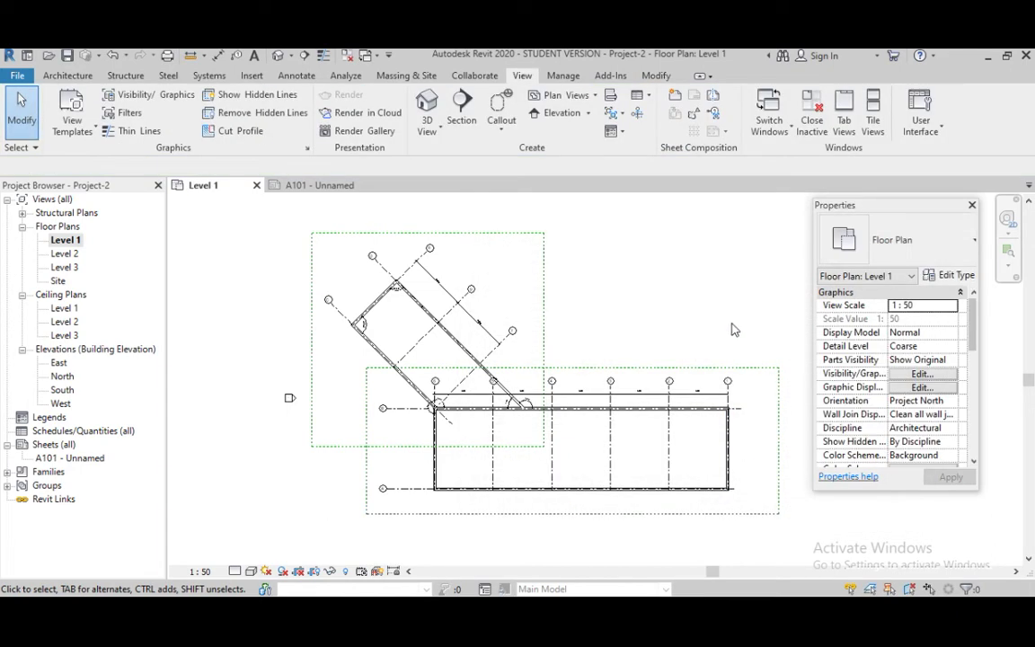
# - Open the East elevation and select the WING B and WING A scope boxes there
pyautogui.doubleClick(58, 363)
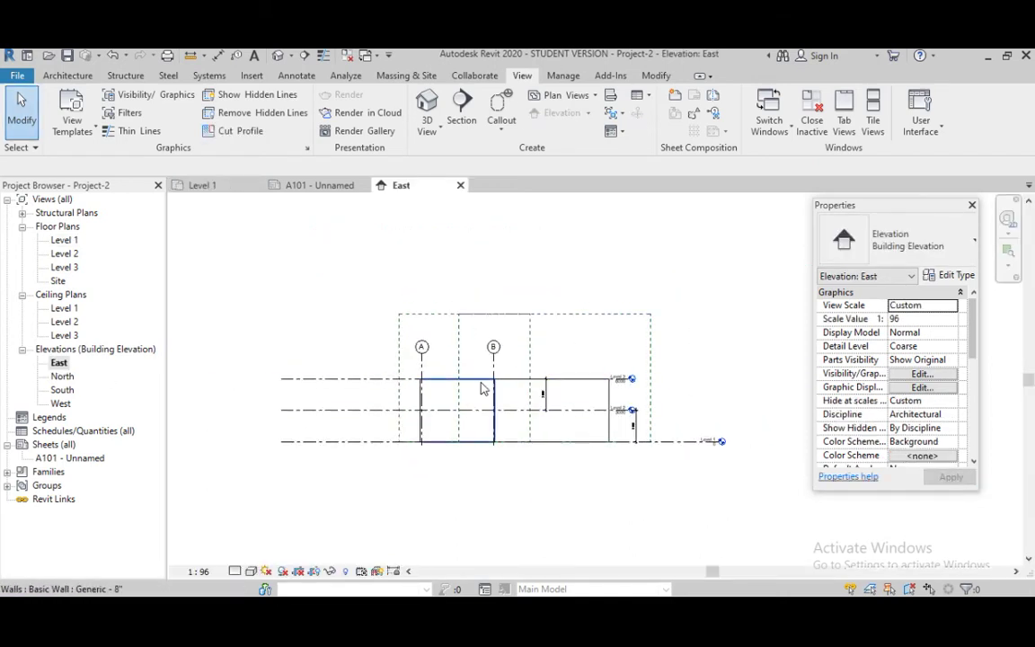
pyautogui.click(589, 314)
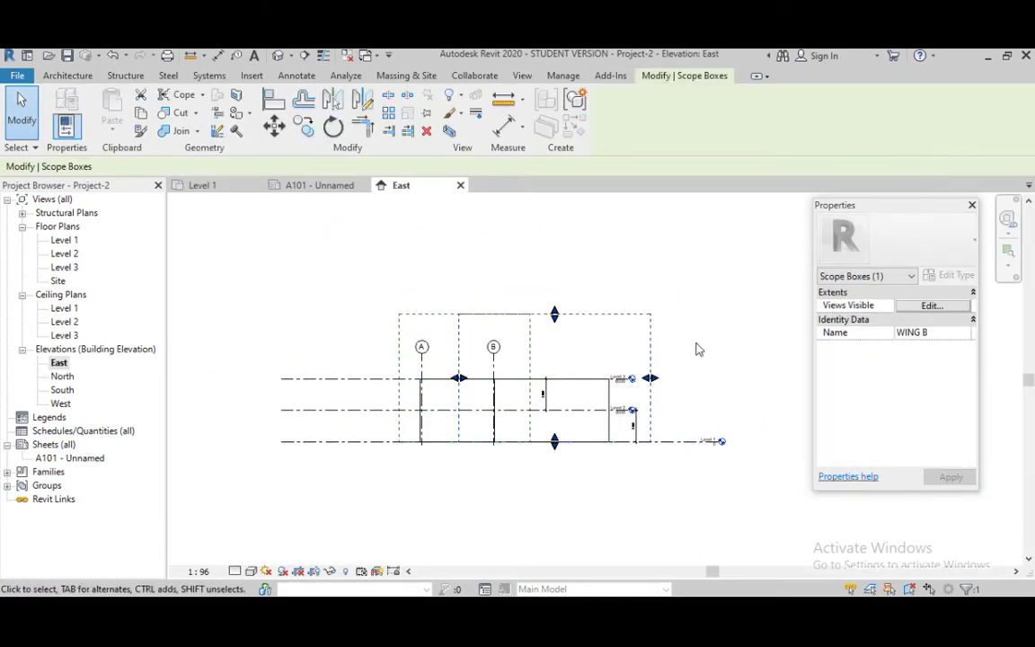
pyautogui.click(425, 316)
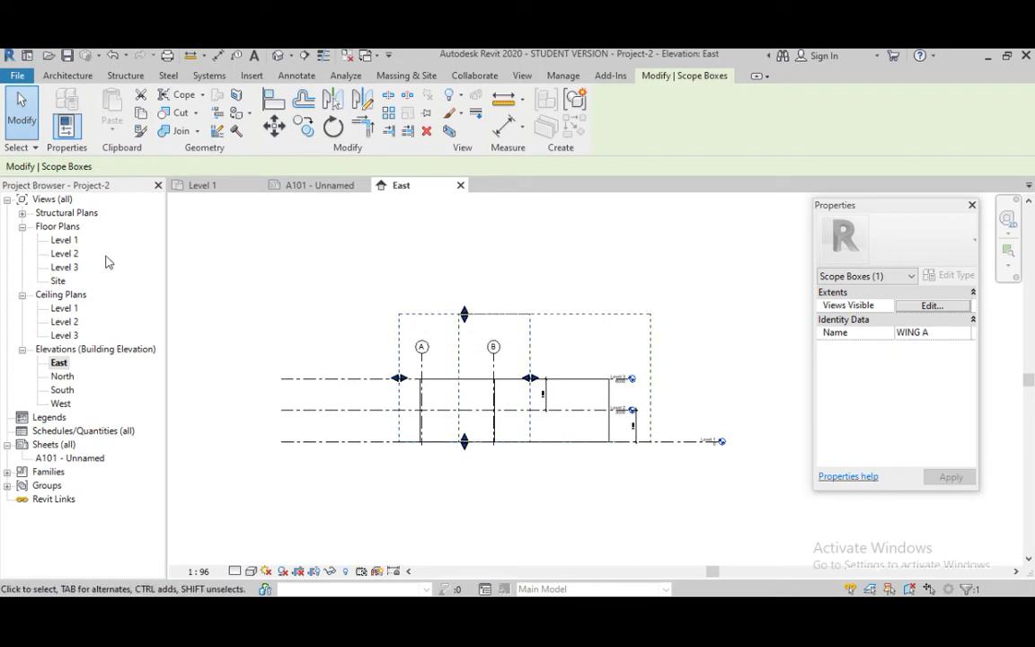
# - Return to the Level 1 floor plan and select the WING B scope box
pyautogui.click(65, 241)
pyautogui.doubleClick(65, 241)
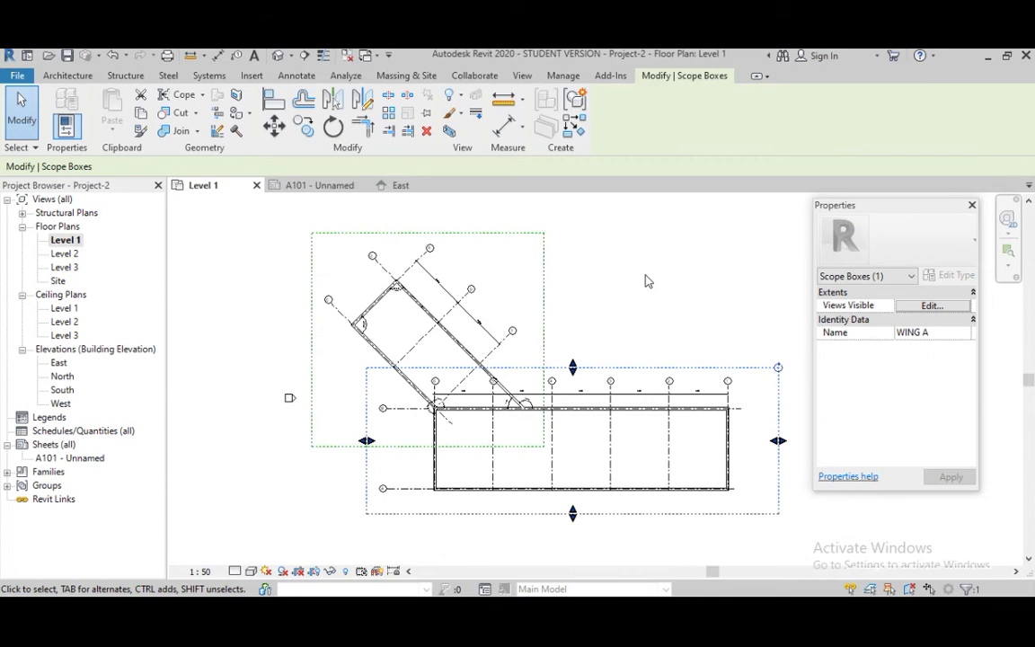
pyautogui.click(542, 281)
pyautogui.scroll(-2, 548, 296)
pyautogui.scroll(4, 635, 404)
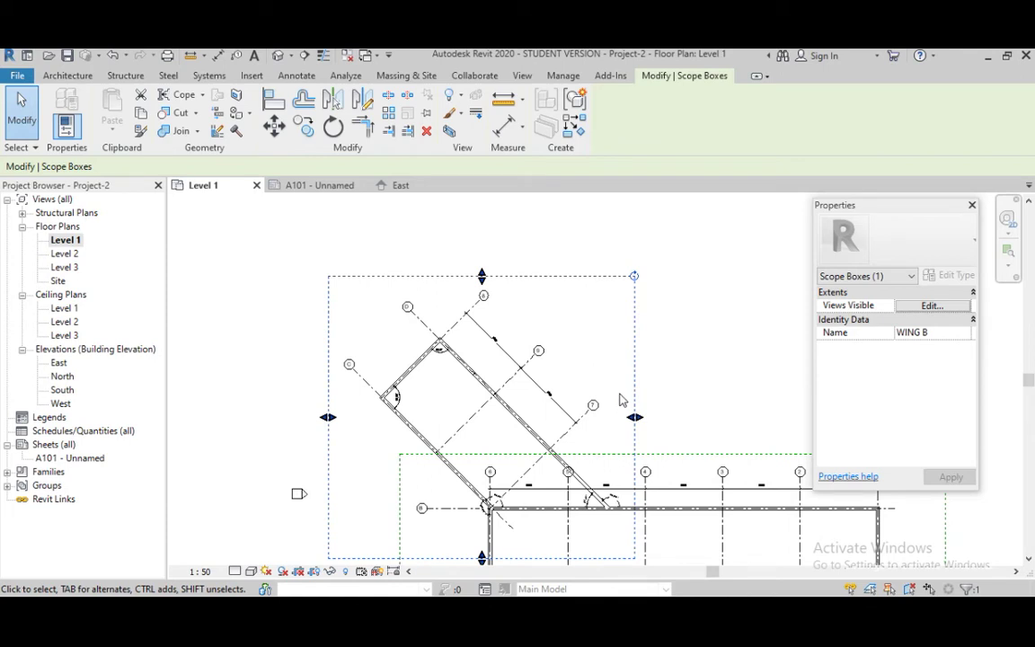
# - Rotate the WING B scope box 45° from a vertical start direction
pyautogui.click(333, 129)
pyautogui.scroll(-1, 481, 243)
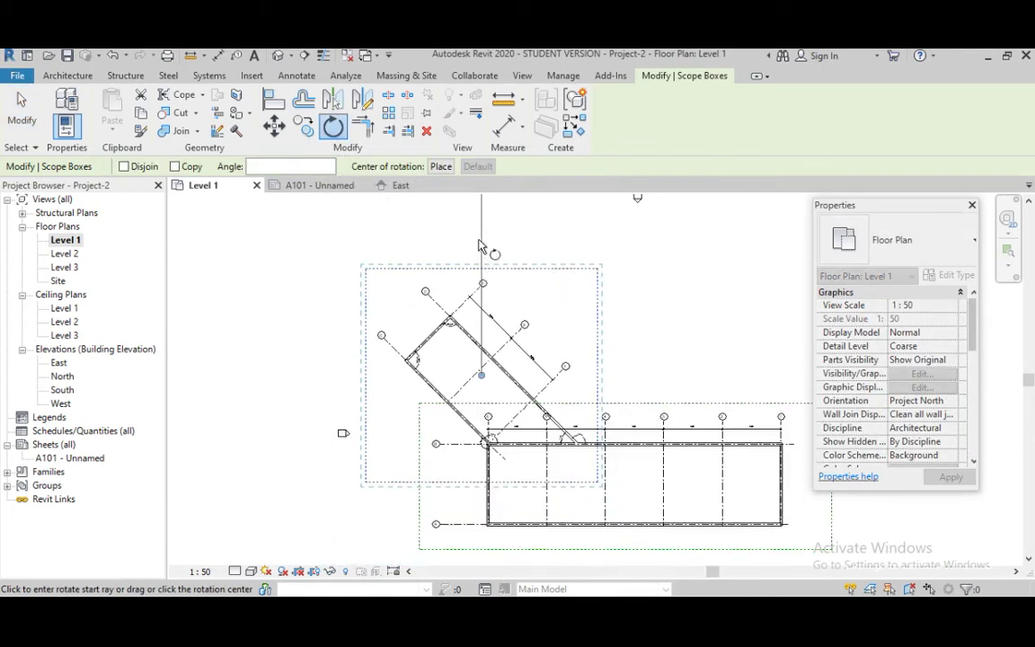
pyautogui.click(481, 245)
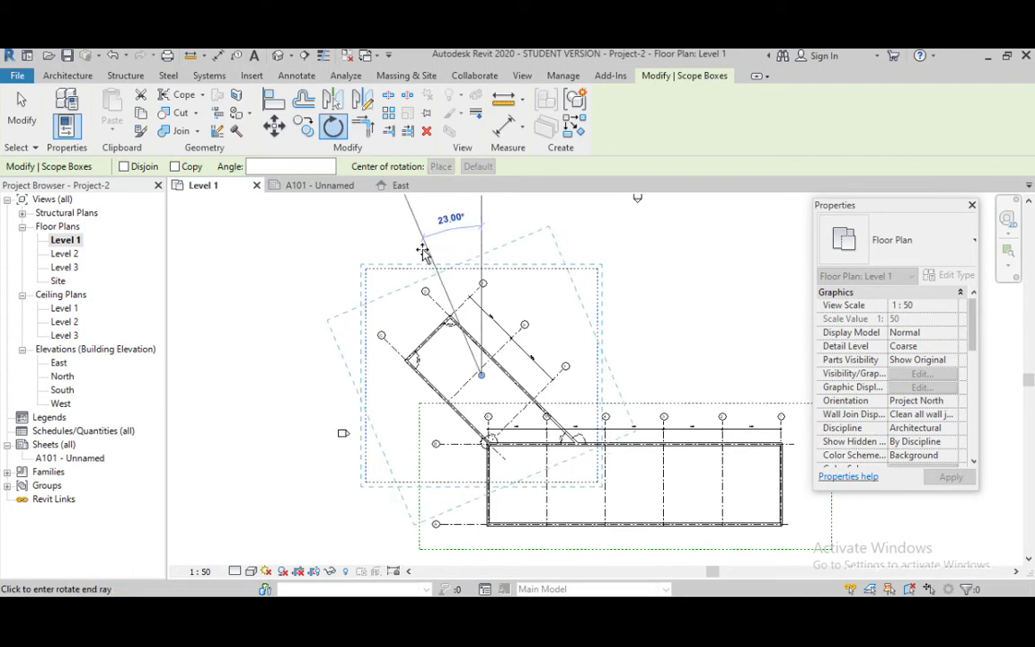
pyautogui.click(383, 273)
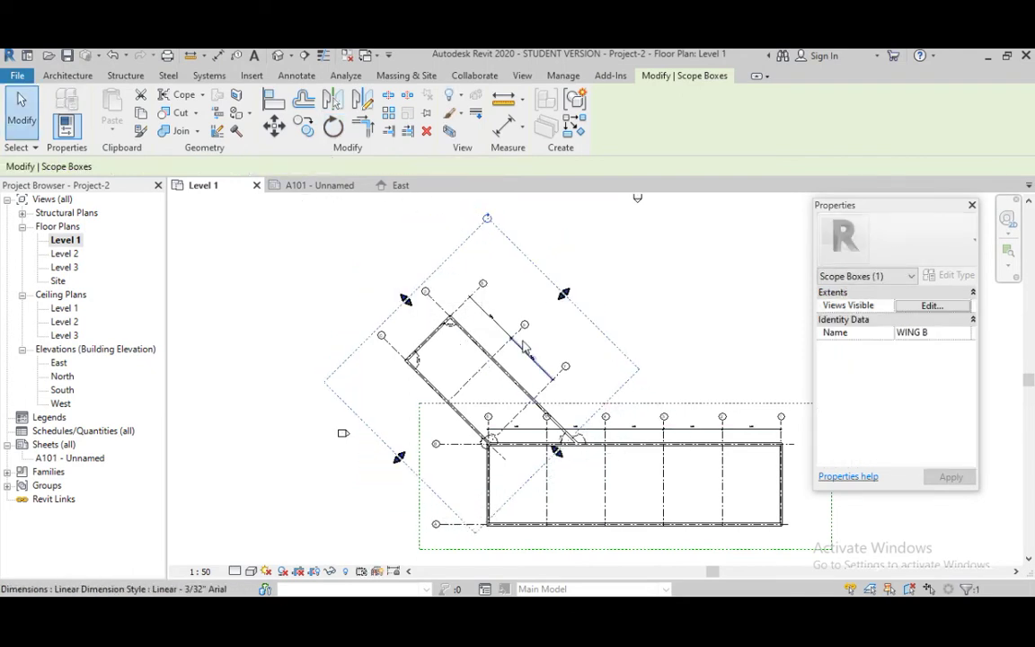
pyautogui.scroll(1, 578, 284)
# - Pull WING B's upper-right and lower-left faces inward to hug the angled wing
pyautogui.moveTo(578, 284); pyautogui.dragTo(546, 312)
pyautogui.moveTo(359, 497); pyautogui.dragTo(384, 465)
pyautogui.click(713, 313)
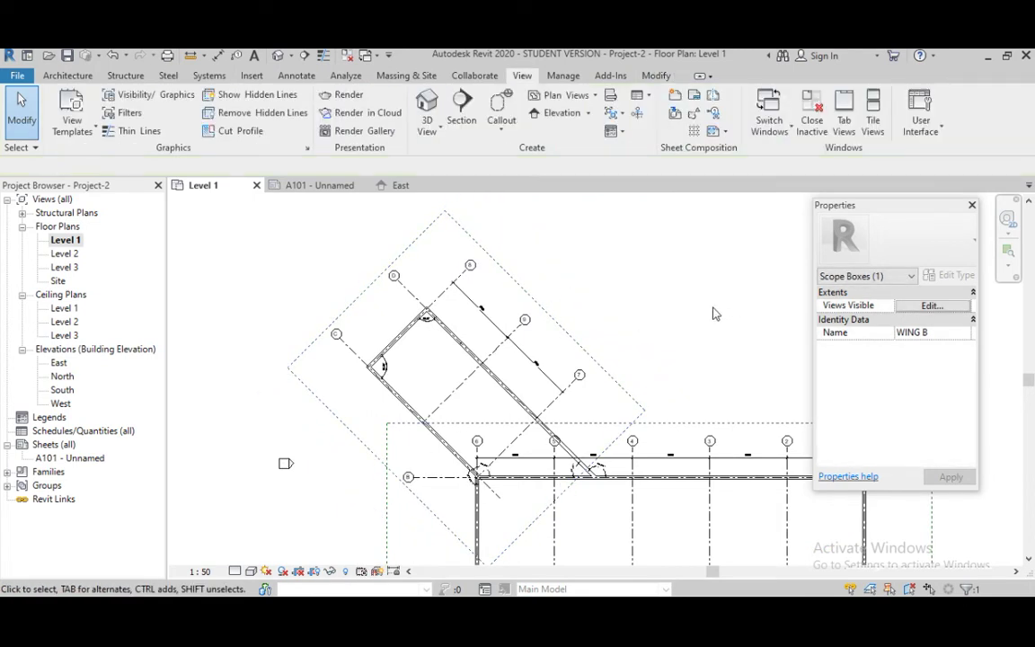
# - Duplicate the Level 1 floor plan with detailing
pyautogui.rightClick(77, 243)
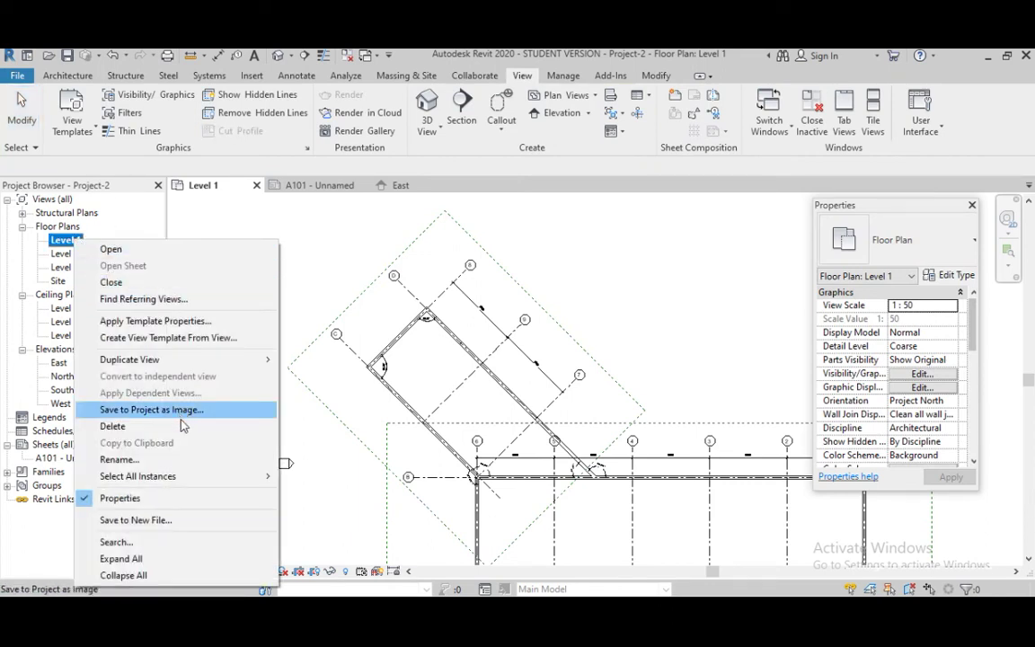
pyautogui.moveTo(173, 361)
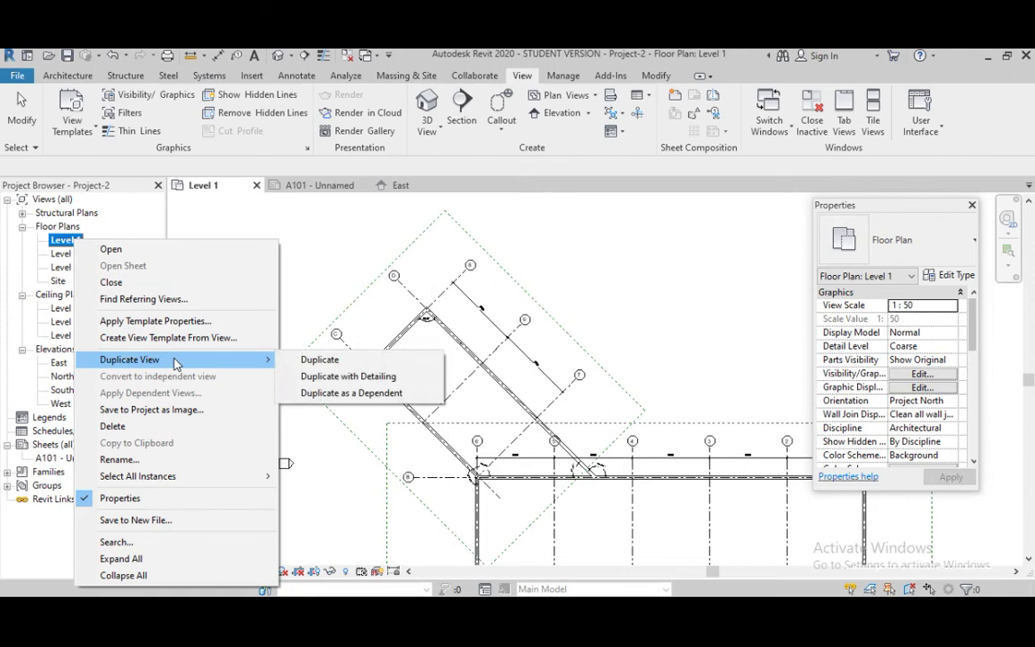
pyautogui.click(379, 377)
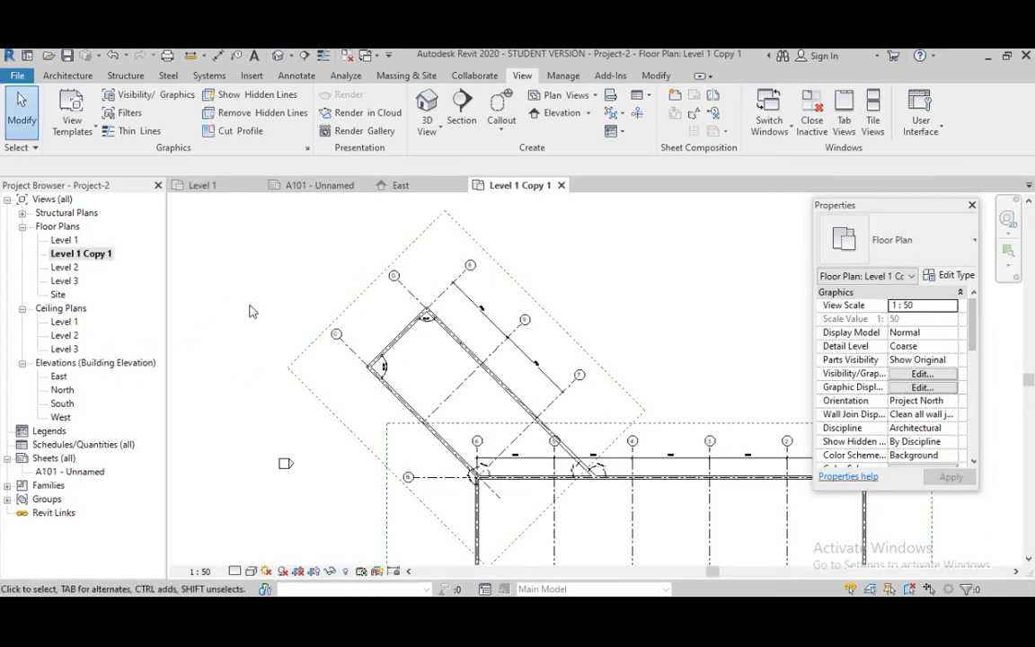
# - Rename the copied floor plan view to WING A
pyautogui.rightClick(106, 260)
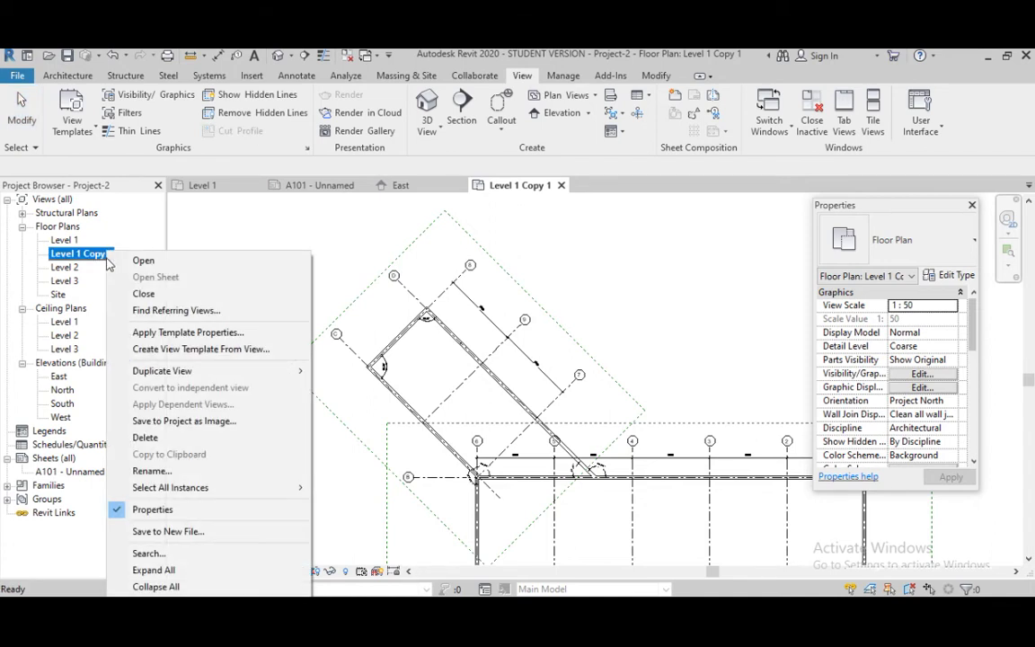
pyautogui.click(148, 470)
pyautogui.press('BackSpace')
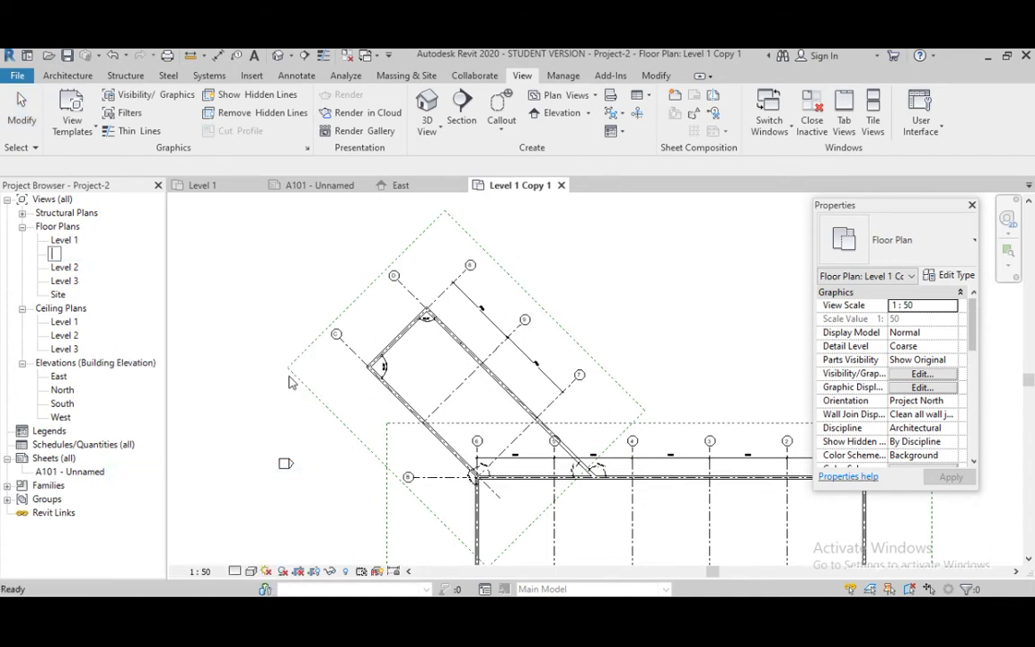
pyautogui.write('WING A')
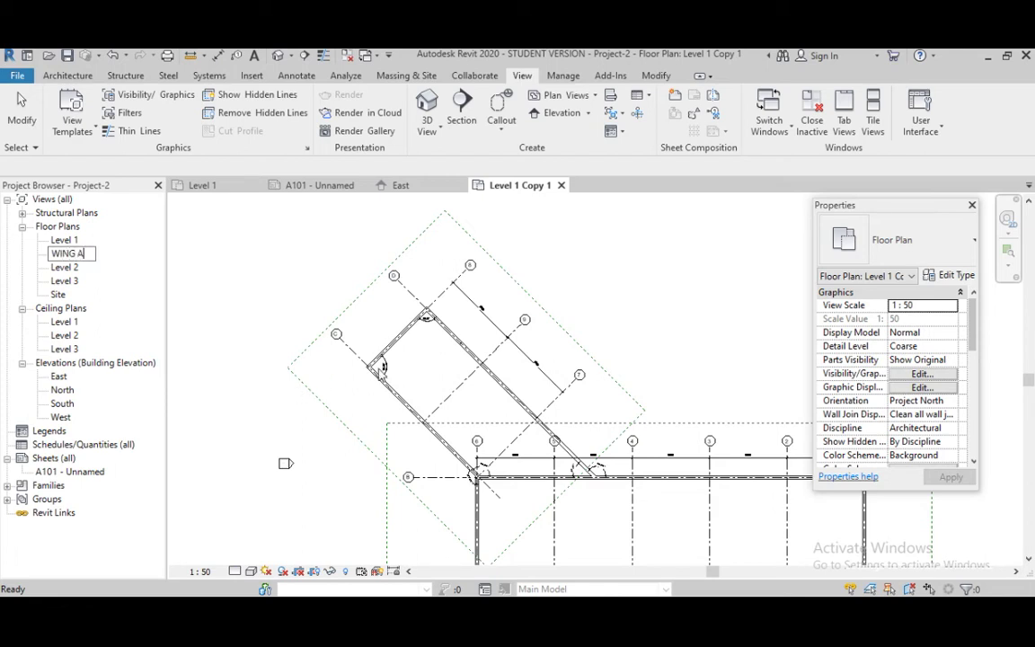
pyautogui.press('Return')
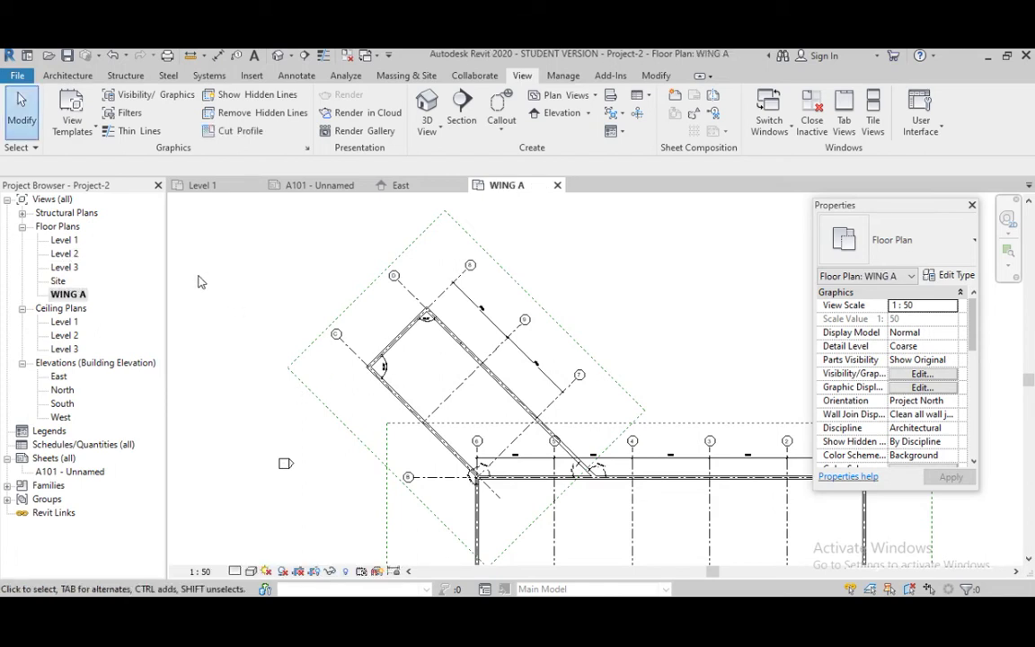
pyautogui.click(64, 241)
pyautogui.rightClick(64, 241)
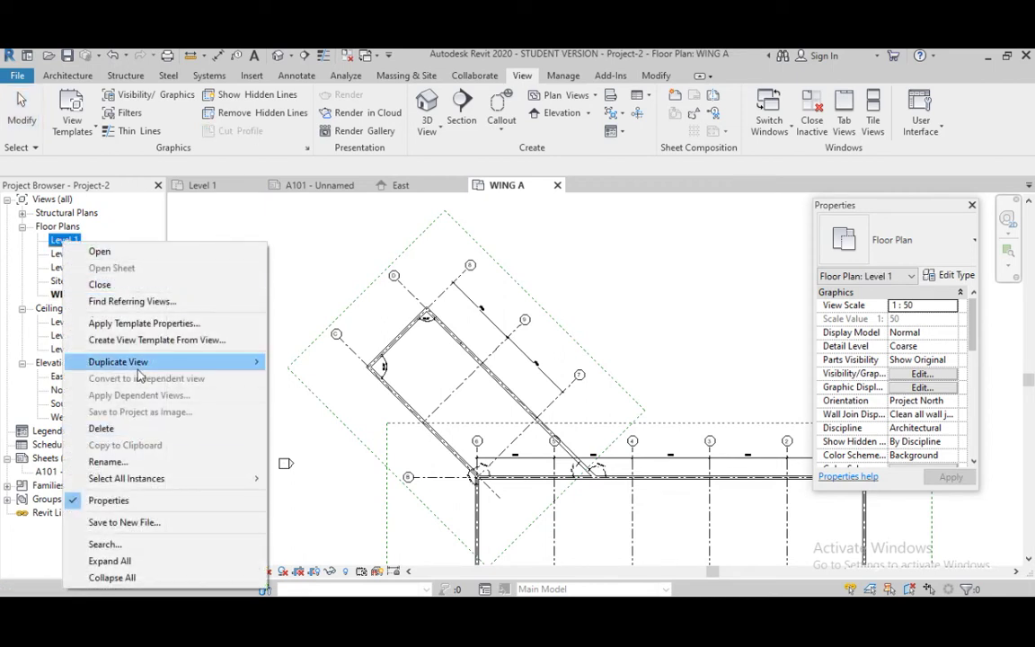
# - Make a second detailed duplicate of Level 1, name it WING B, and reopen Level 1
pyautogui.moveTo(144, 364)
pyautogui.click(355, 379)
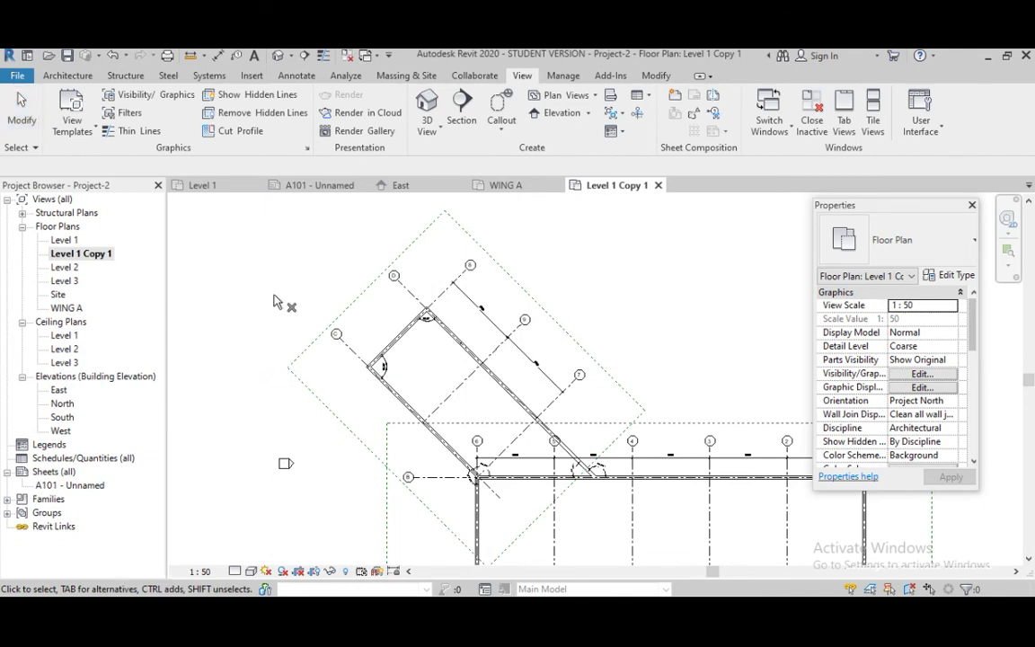
pyautogui.rightClick(96, 253)
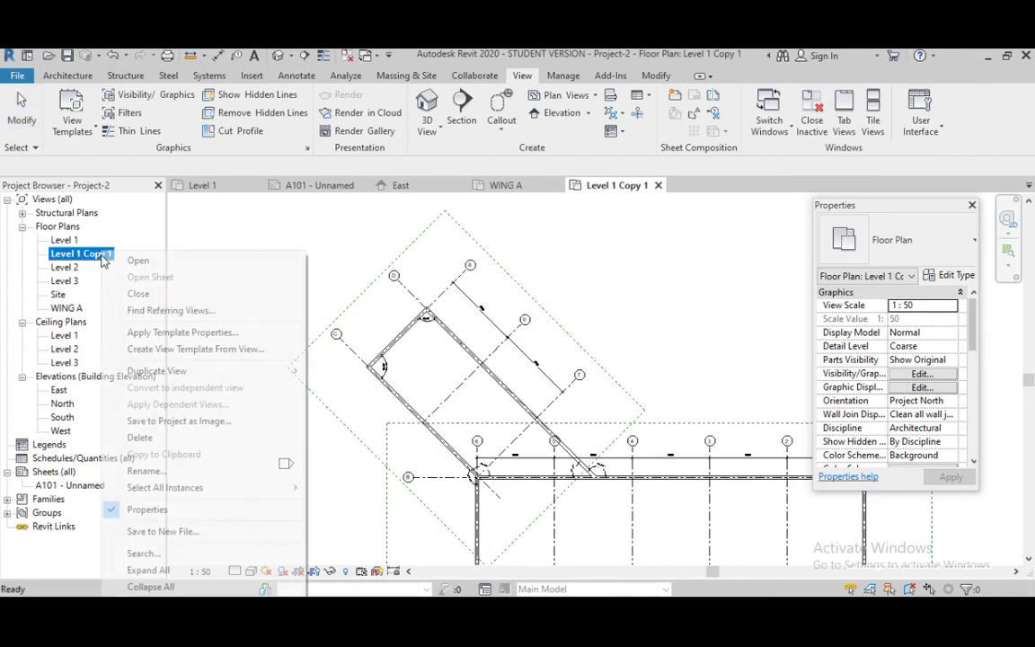
pyautogui.click(145, 470)
pyautogui.press('BackSpace')
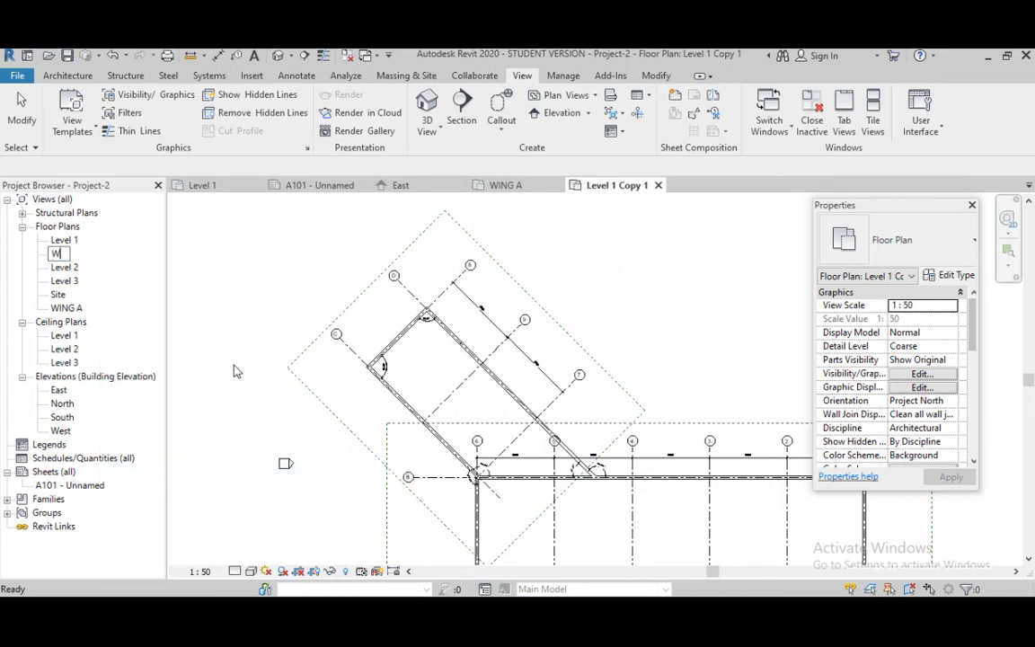
pyautogui.write('WING')
pyautogui.write('B')
pyautogui.click(233, 371)
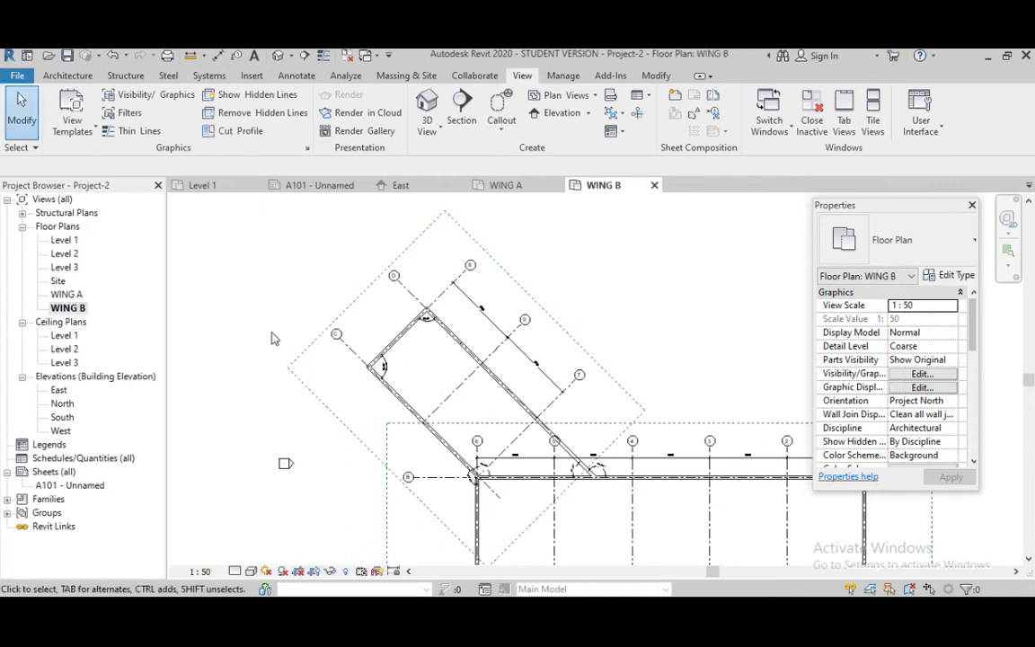
pyautogui.scroll(-5, 526, 303)
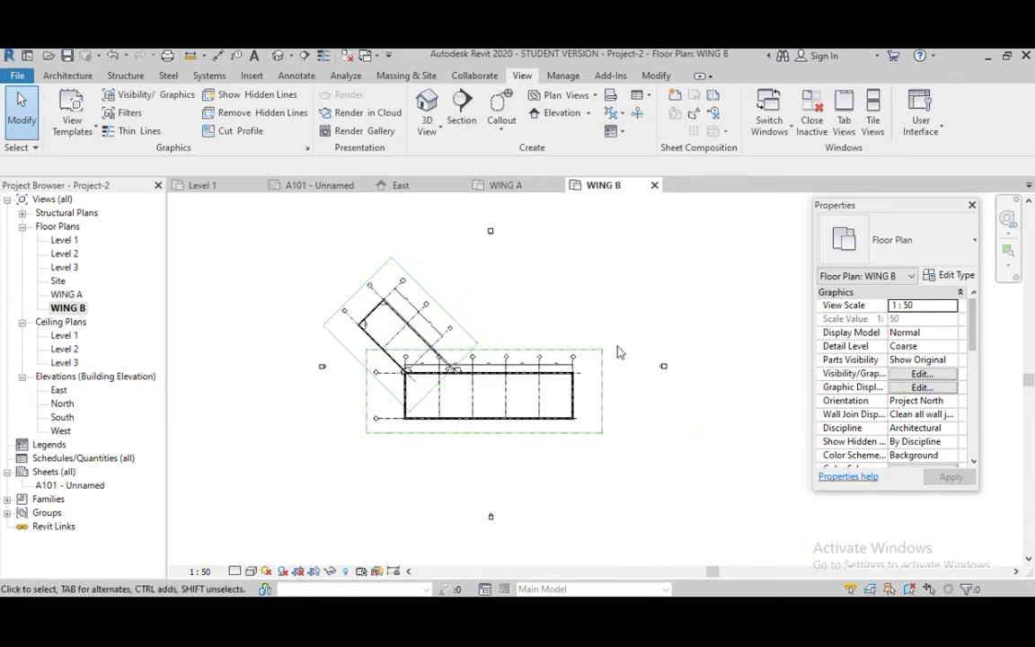
pyautogui.doubleClick(64, 240)
# - Open the WING A floor plan view from the Project Browser
pyautogui.scroll(-4, 535, 471)
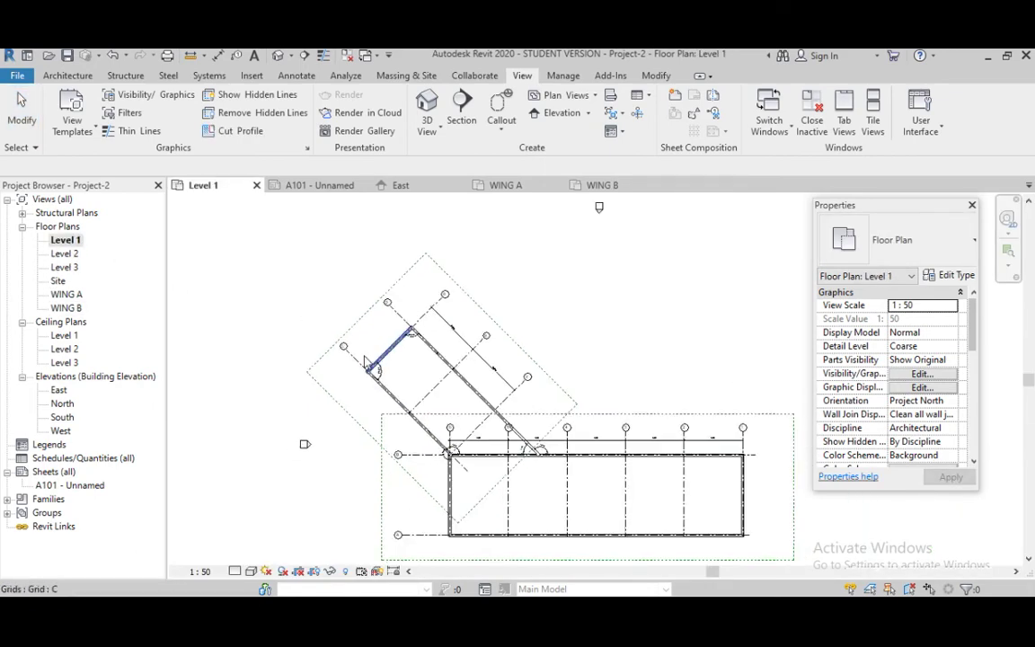
pyautogui.scroll(2, 535, 470)
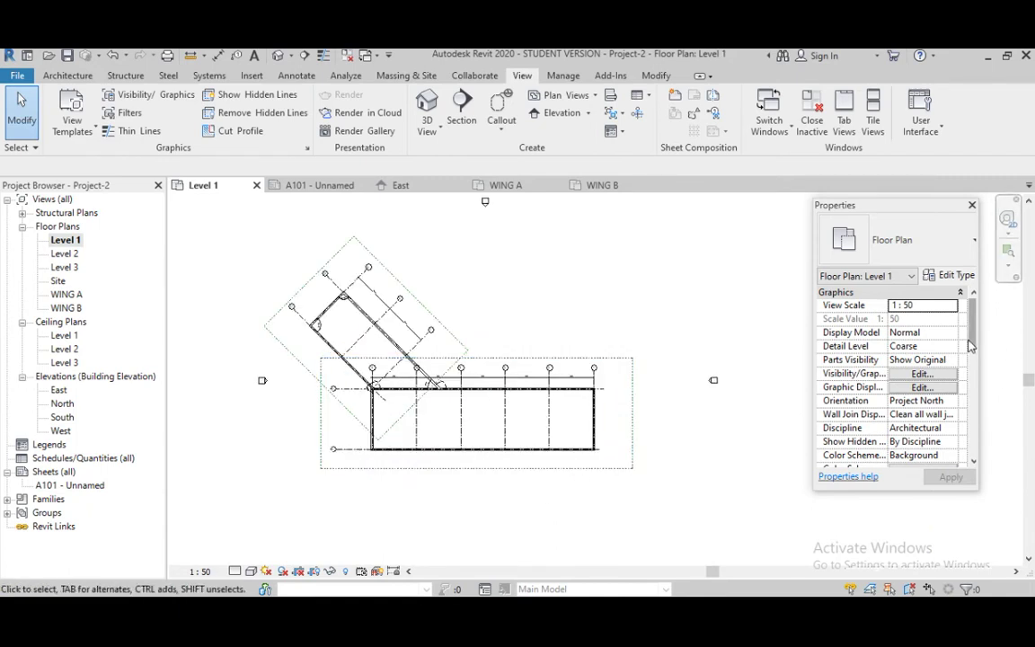
pyautogui.moveTo(977, 350); pyautogui.dragTo(973, 429)
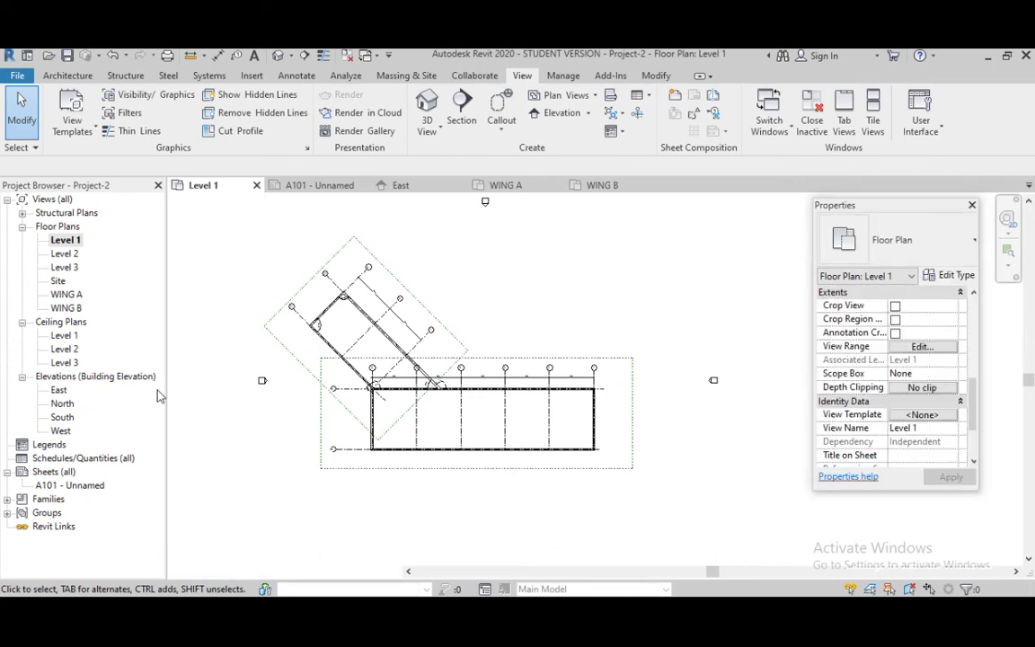
pyautogui.click(77, 298)
pyautogui.doubleClick(79, 300)
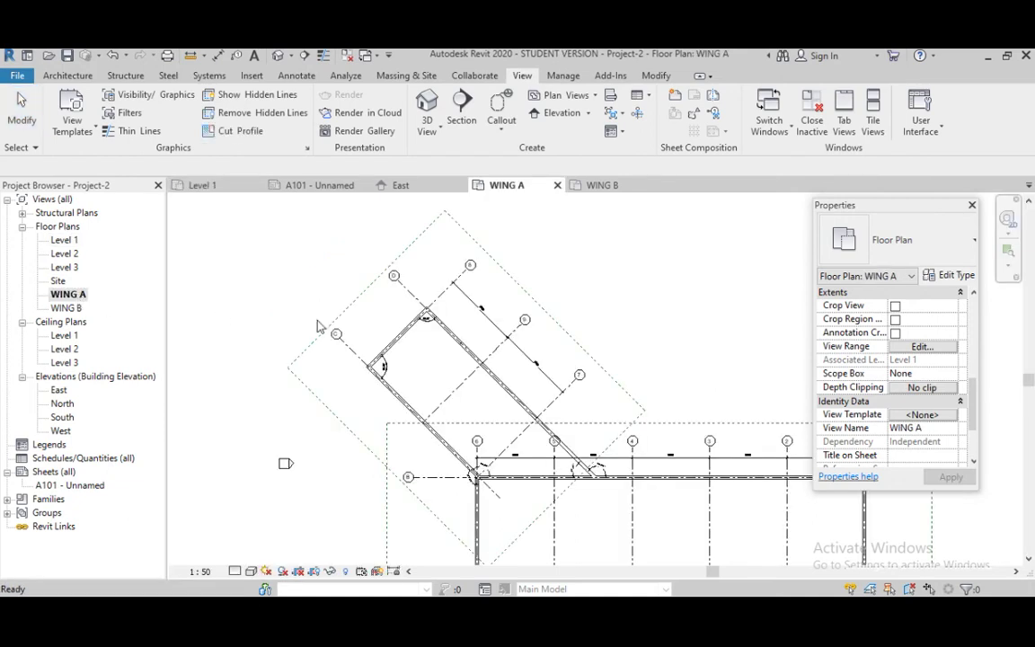
# - Set the WING A view's Scope Box to WING A, apply it, then open WING B
pyautogui.scroll(-5, 613, 415)
pyautogui.scroll(1, 612, 415)
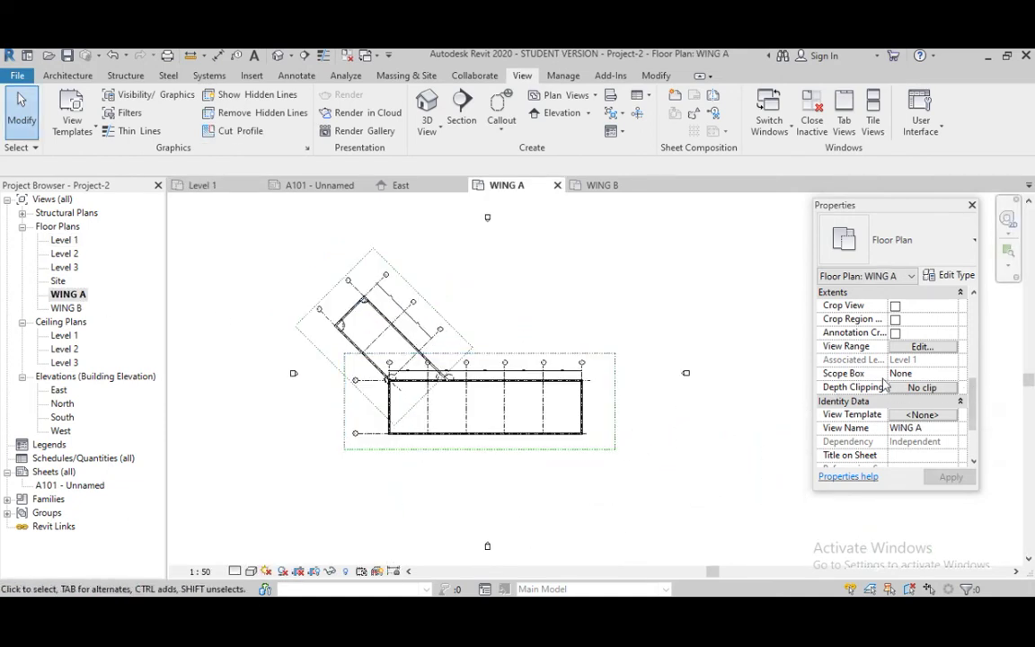
pyautogui.click(934, 373)
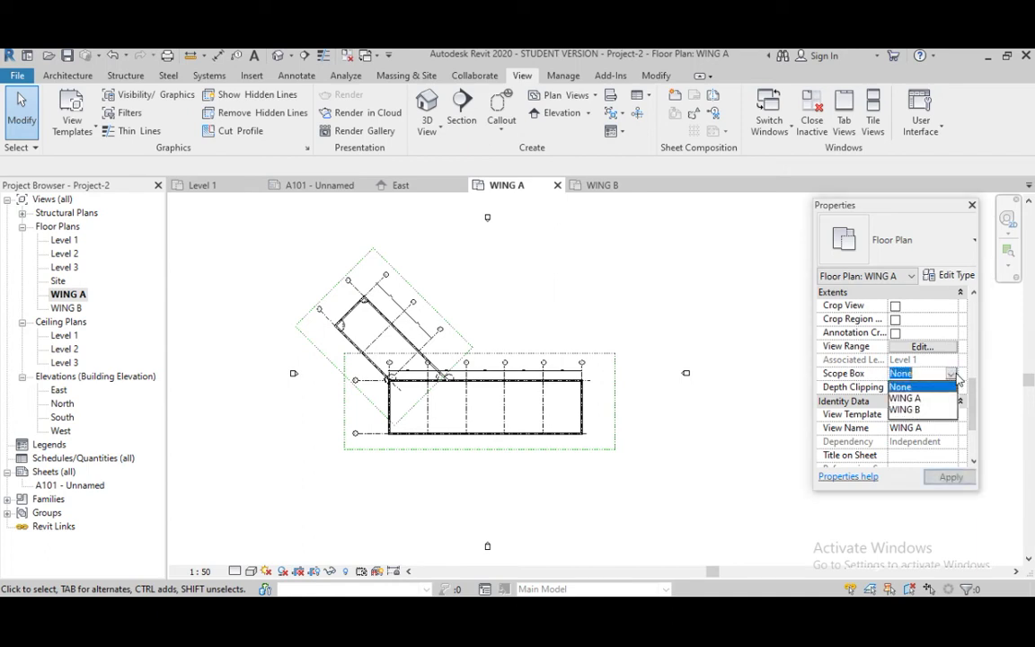
pyautogui.click(908, 399)
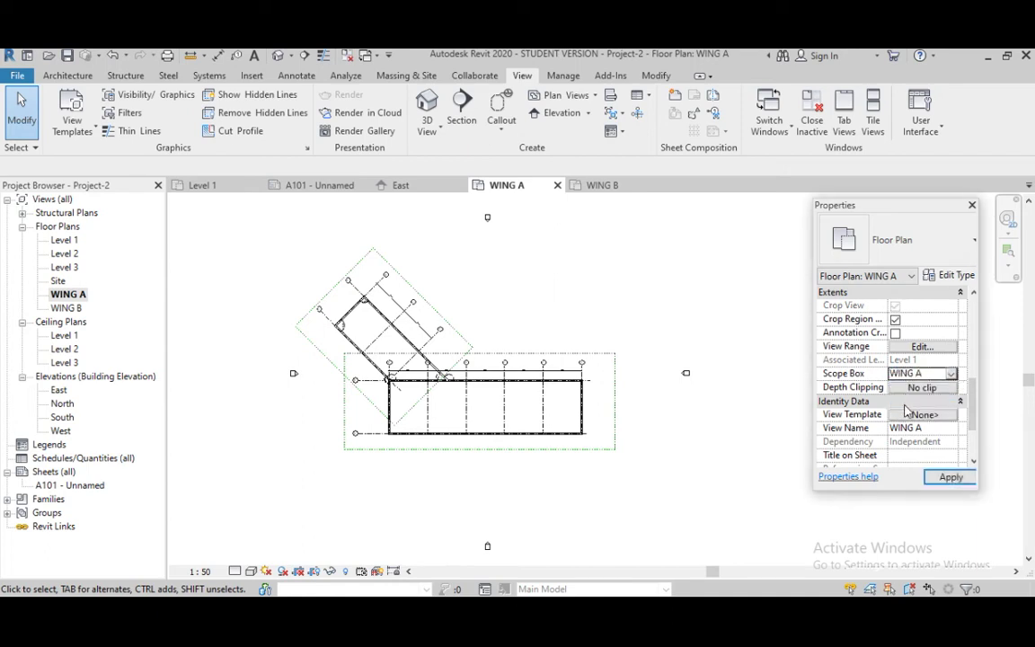
pyautogui.click(950, 478)
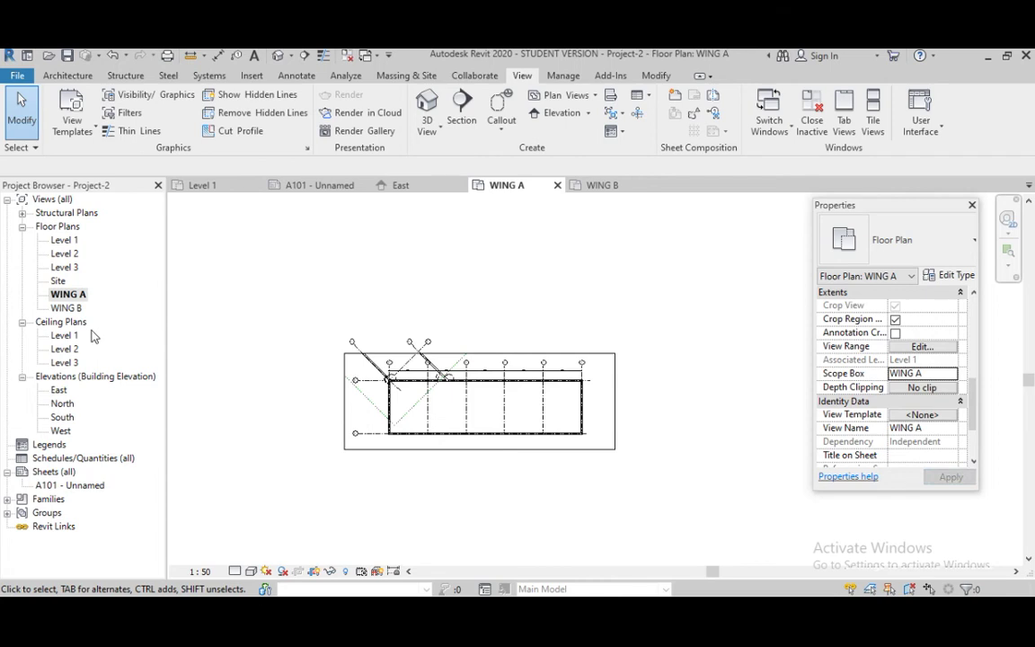
pyautogui.doubleClick(66, 307)
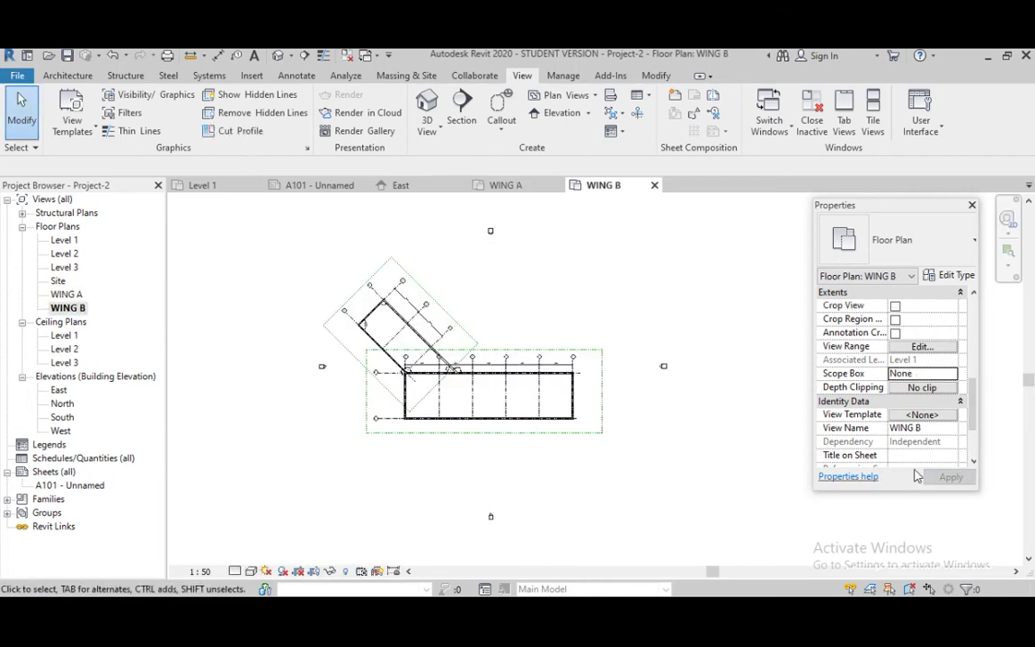
# - Assign the WING B scope box to the WING B view and zoom to check the angled crop
pyautogui.click(923, 373)
pyautogui.click(905, 410)
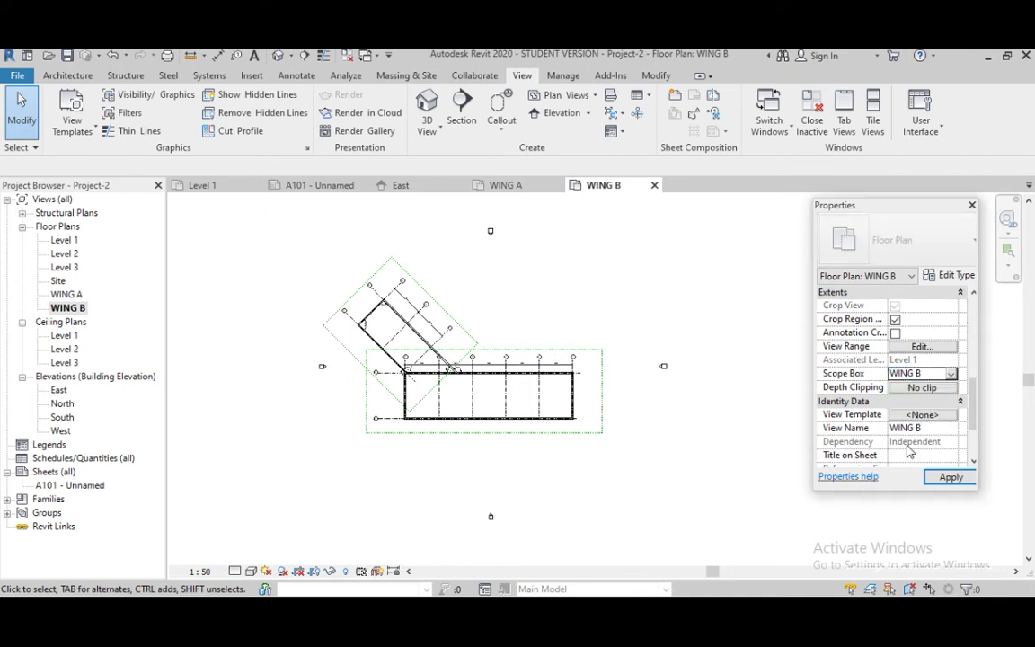
pyautogui.click(951, 477)
pyautogui.scroll(3, 538, 288)
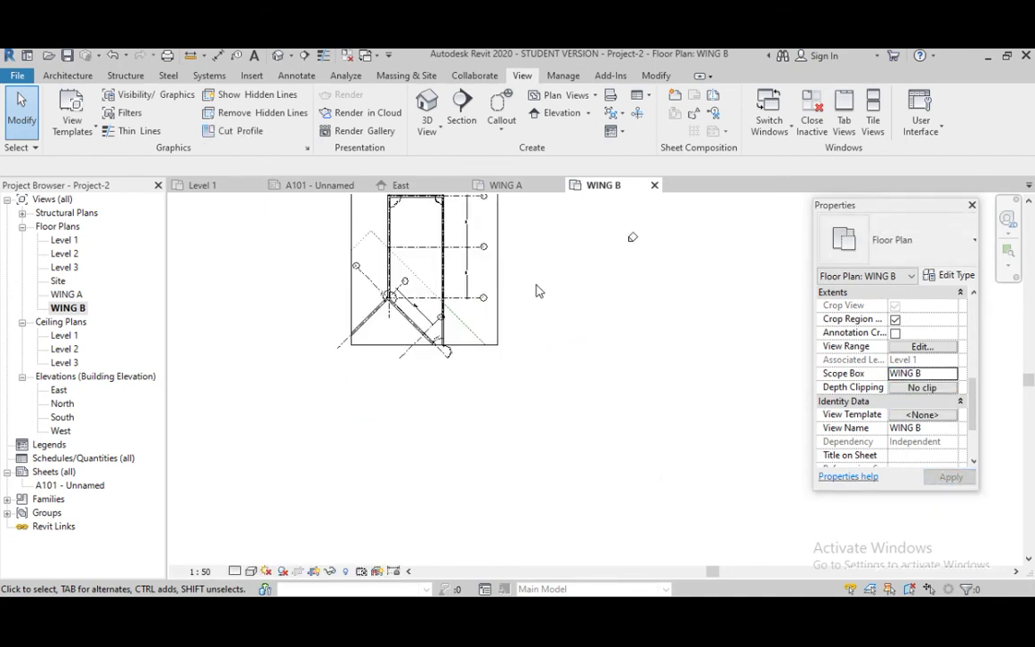
pyautogui.scroll(-4, 450, 386)
pyautogui.scroll(1, 456, 423)
pyautogui.scroll(2, 453, 424)
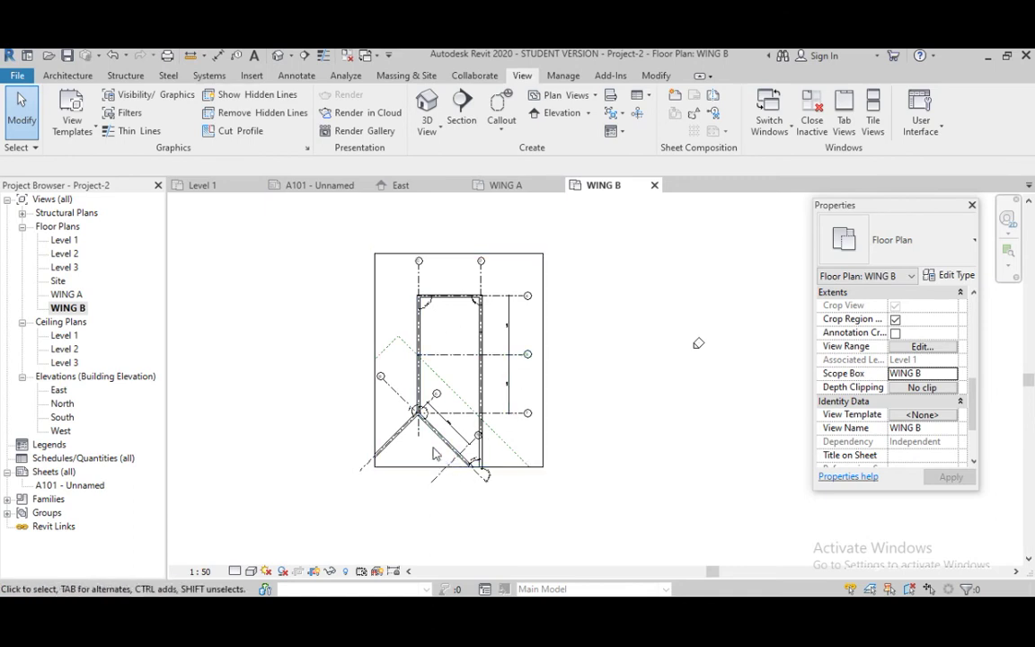
pyautogui.scroll(2, 380, 390)
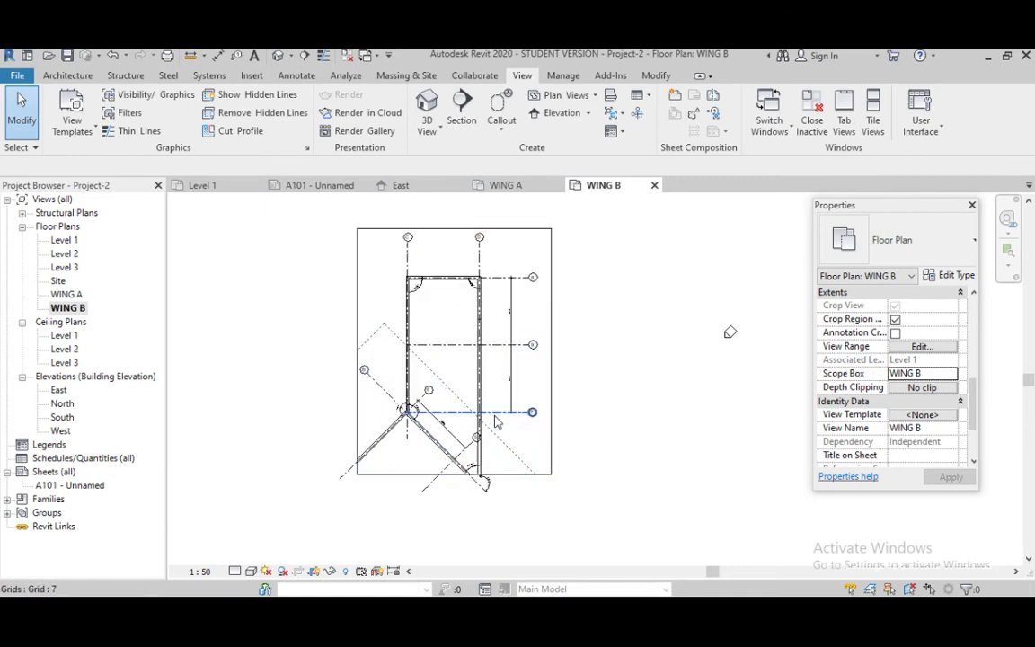
pyautogui.scroll(-1, 481, 500)
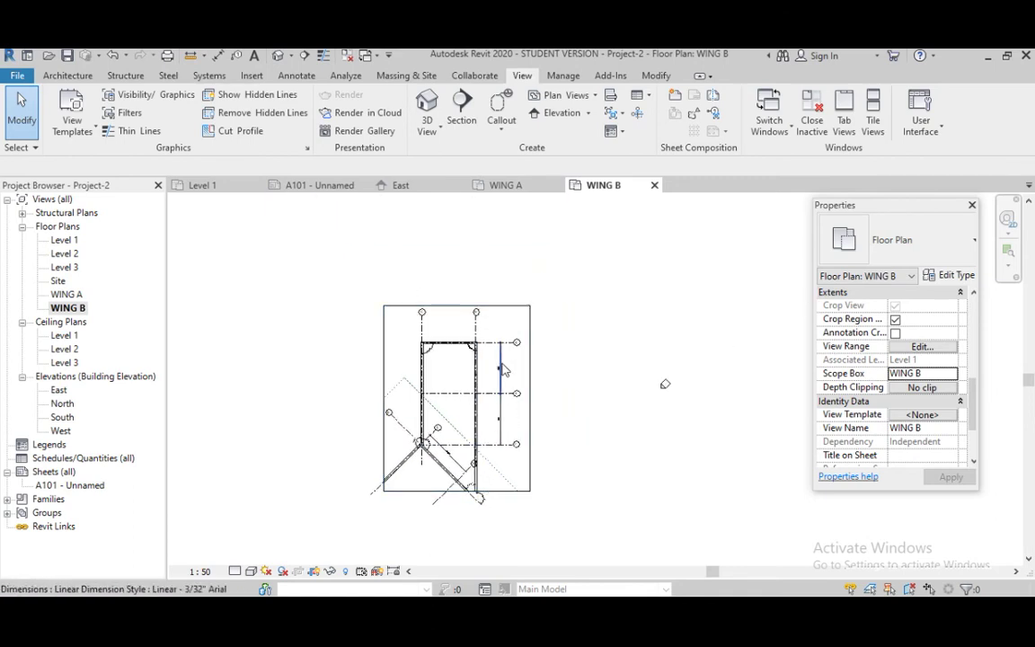
pyautogui.scroll(2, 514, 357)
pyautogui.scroll(1, 514, 357)
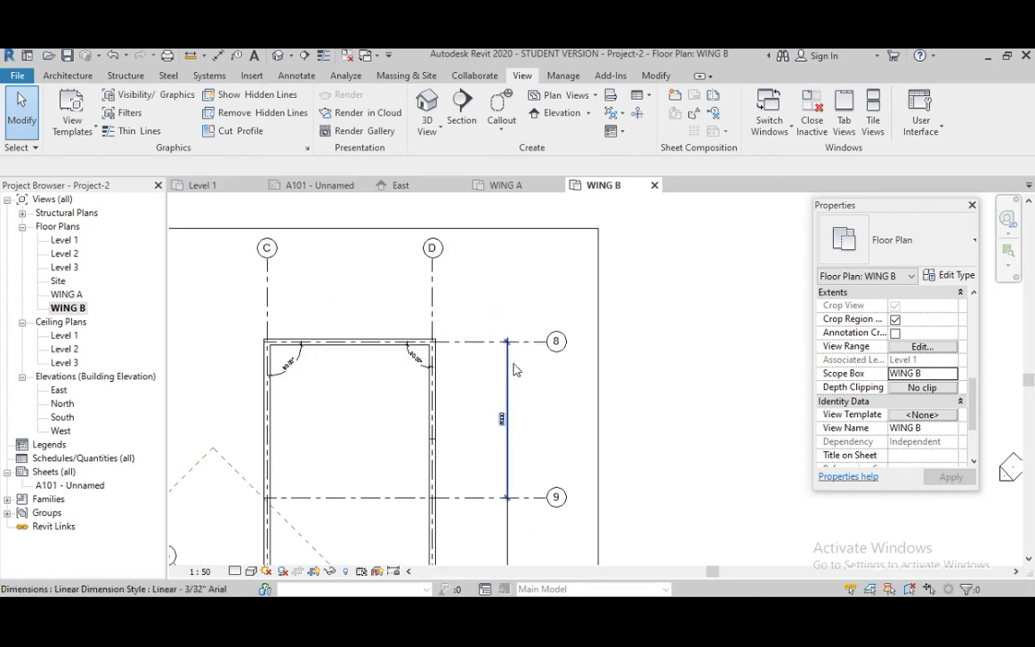
pyautogui.scroll(-3, 528, 422)
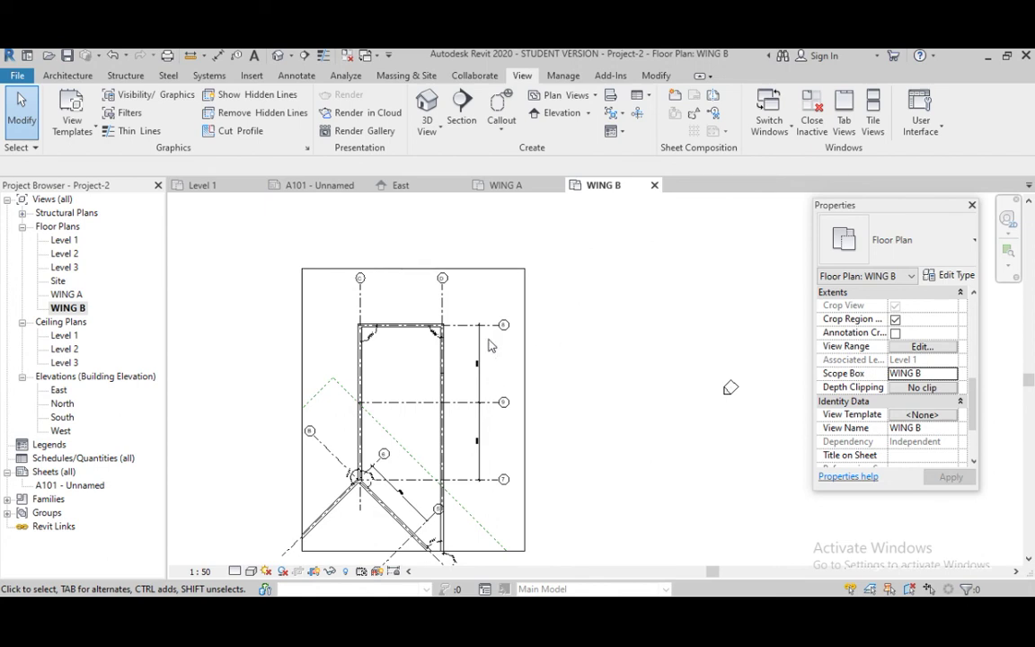
pyautogui.scroll(1, 391, 298)
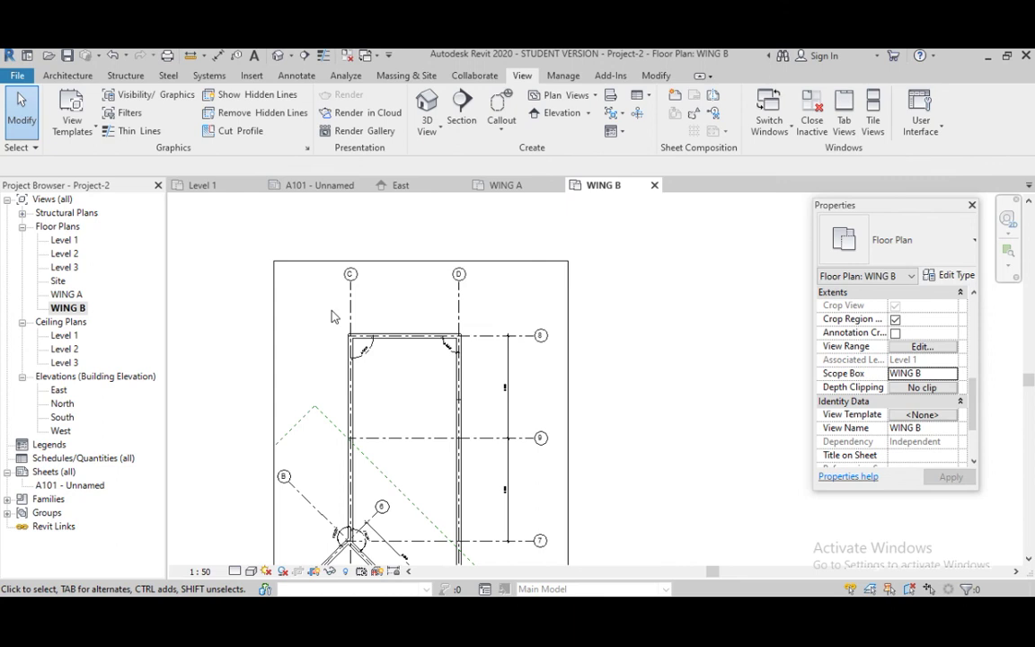
pyautogui.scroll(-3, 446, 279)
pyautogui.scroll(3, 423, 356)
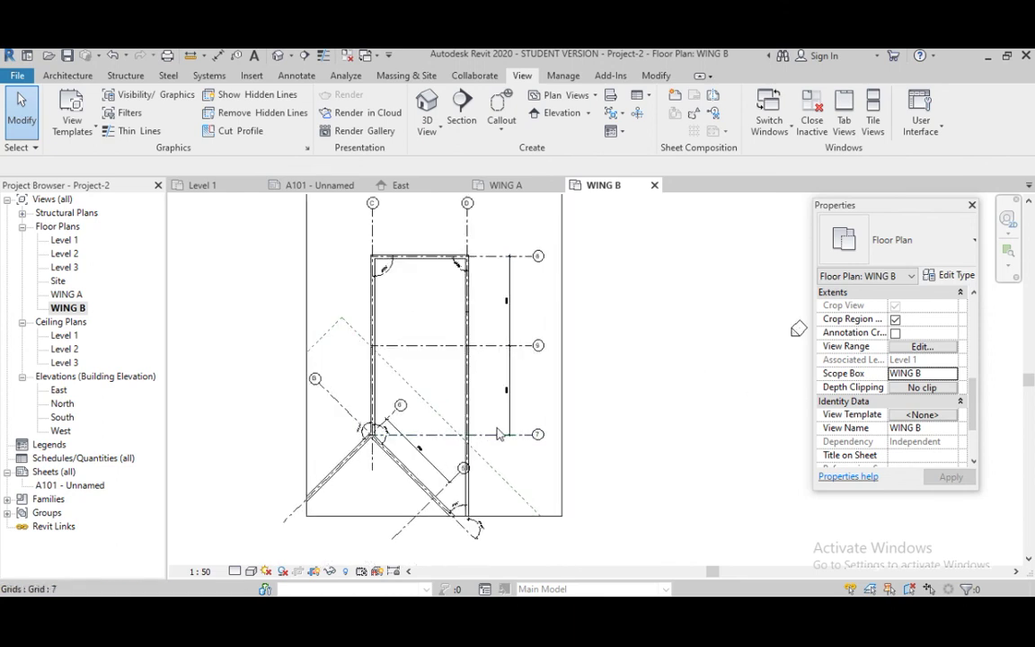
pyautogui.scroll(-2, 478, 343)
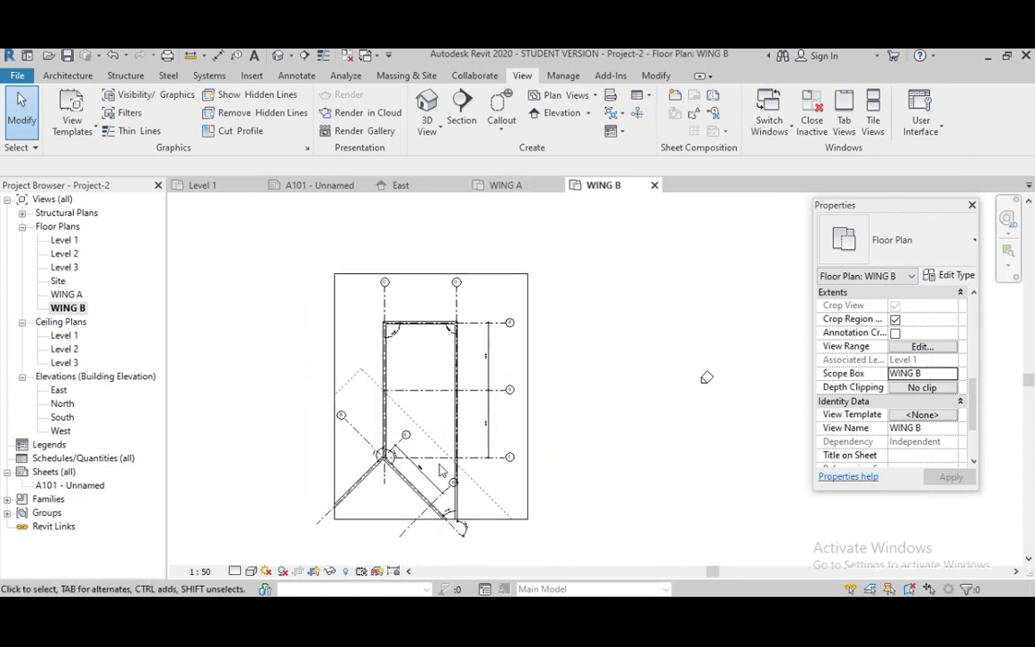
pyautogui.scroll(2, 478, 344)
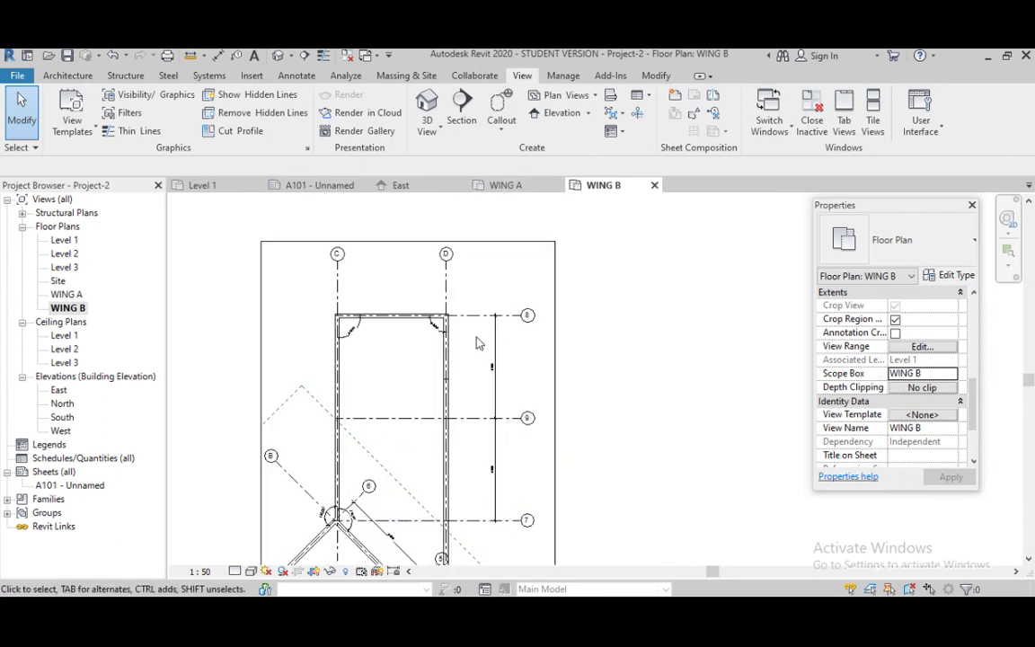
pyautogui.click(68, 294)
pyautogui.doubleClick(68, 295)
# - Zoom in and out on the WING A plan to review its rectangular scope-box crop
pyautogui.scroll(3, 539, 398)
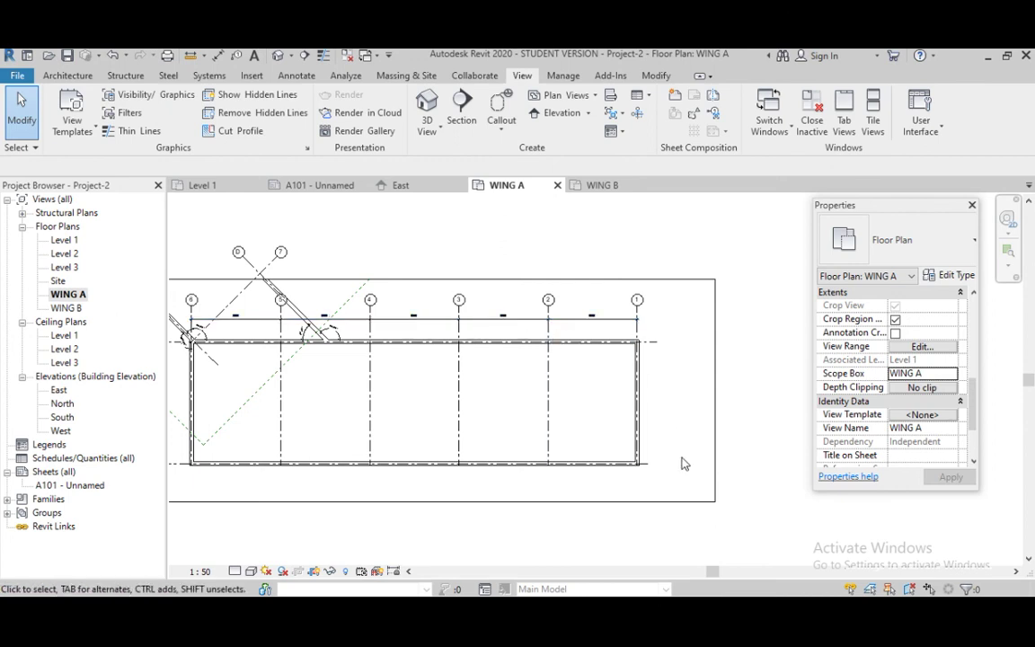
pyautogui.scroll(-3, 584, 423)
pyautogui.scroll(2, 566, 409)
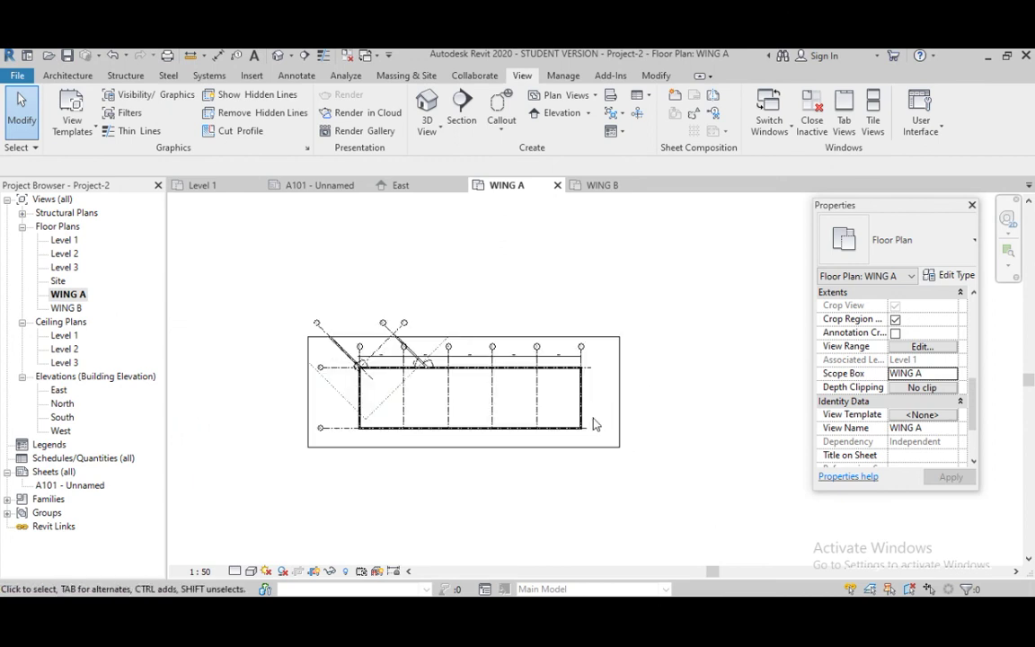